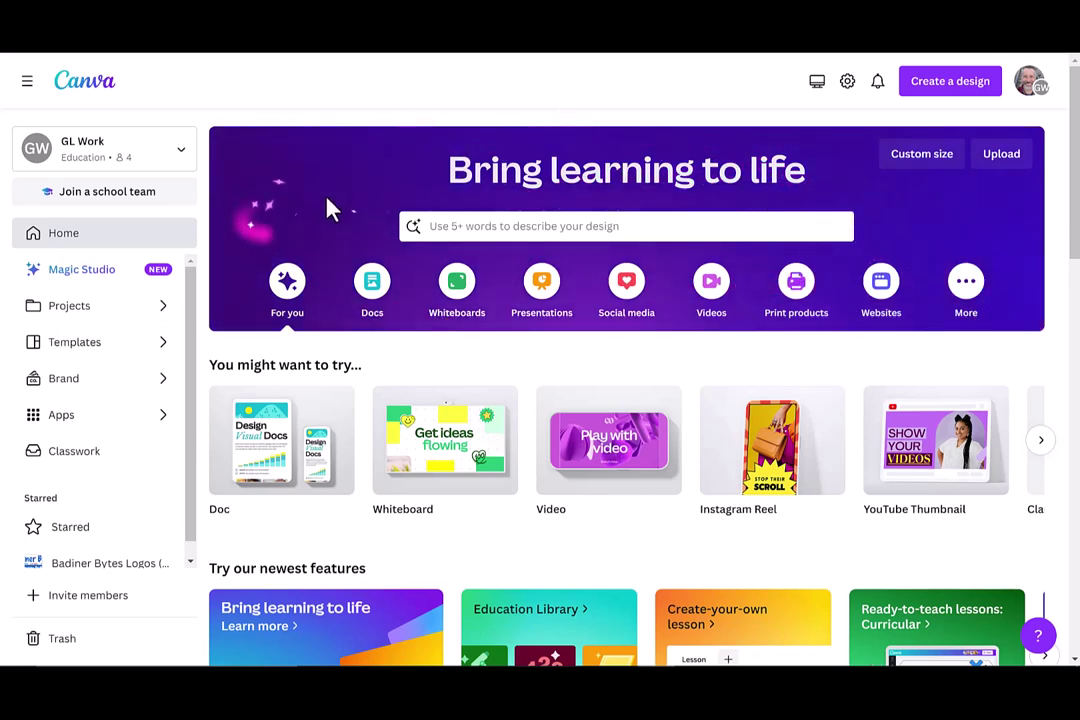
# Show the Videos category on the home page and page the video-format carousel forward and back
pyautogui.click(713, 288)
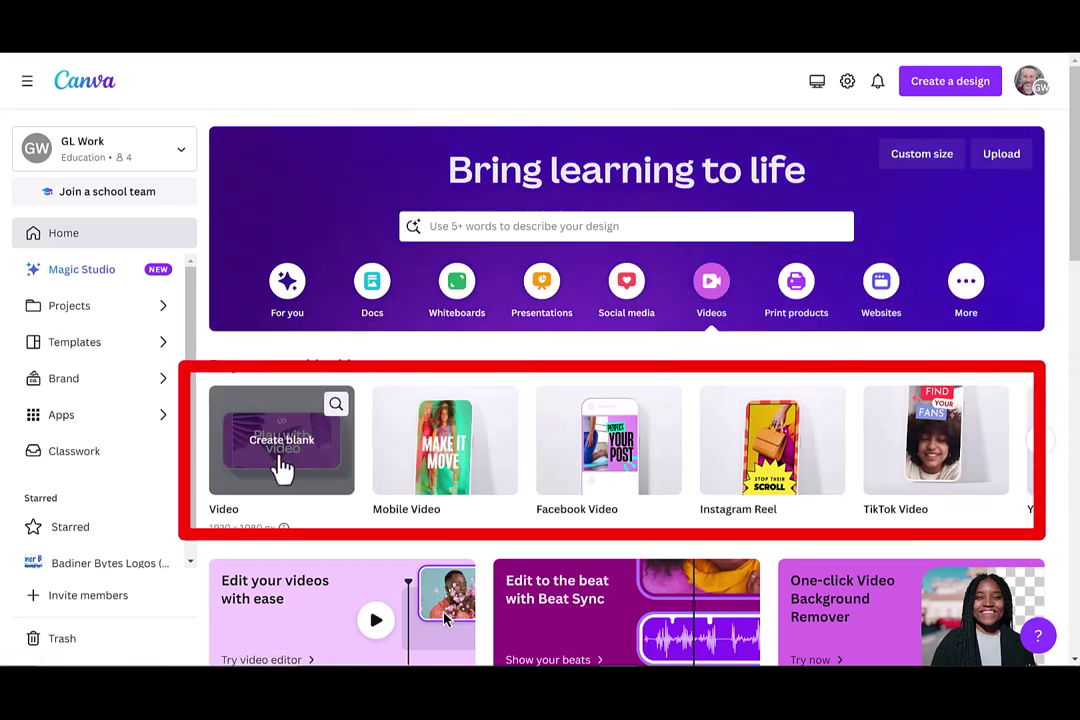
pyautogui.click(1040, 441)
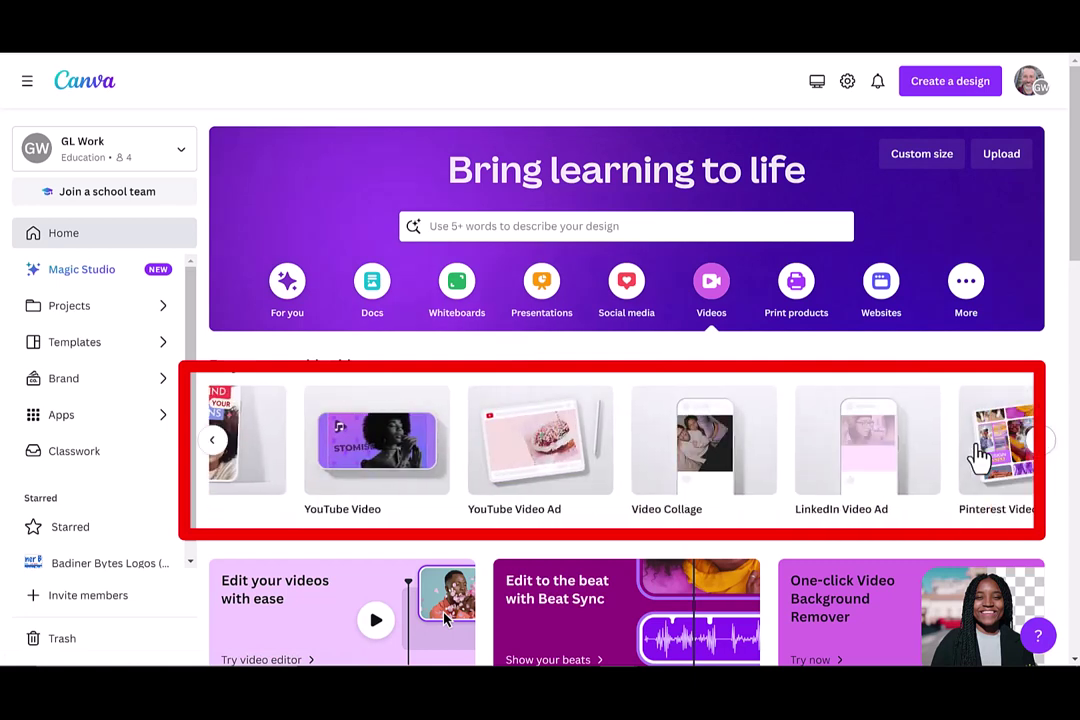
pyautogui.click(214, 441)
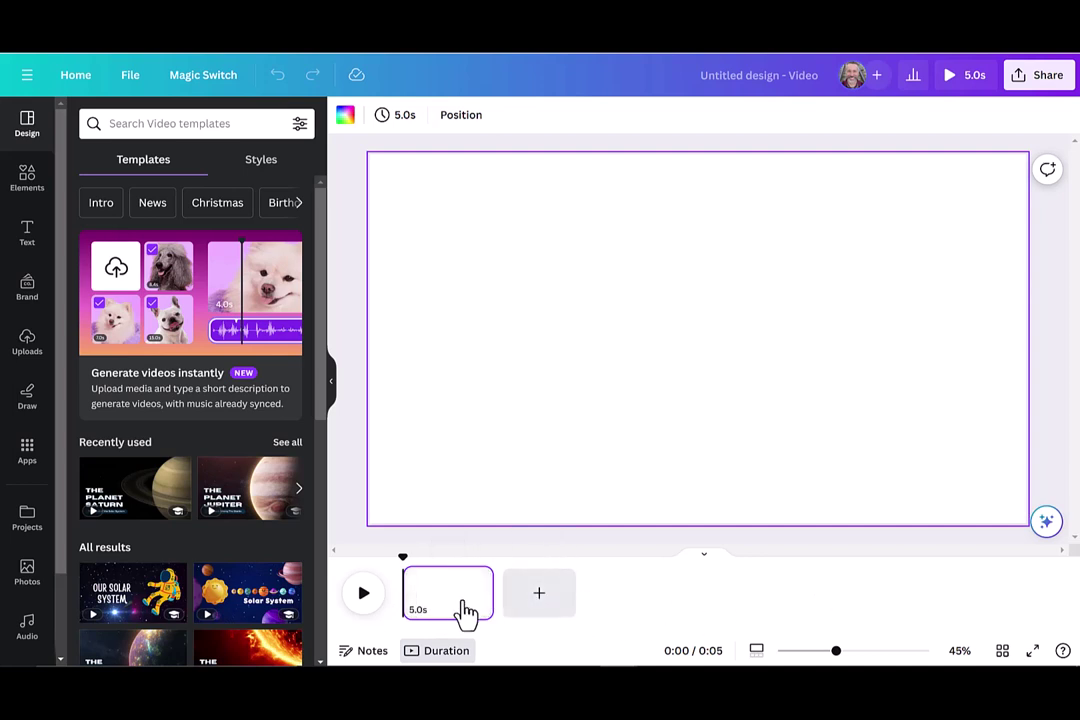
pyautogui.moveTo(448, 593)
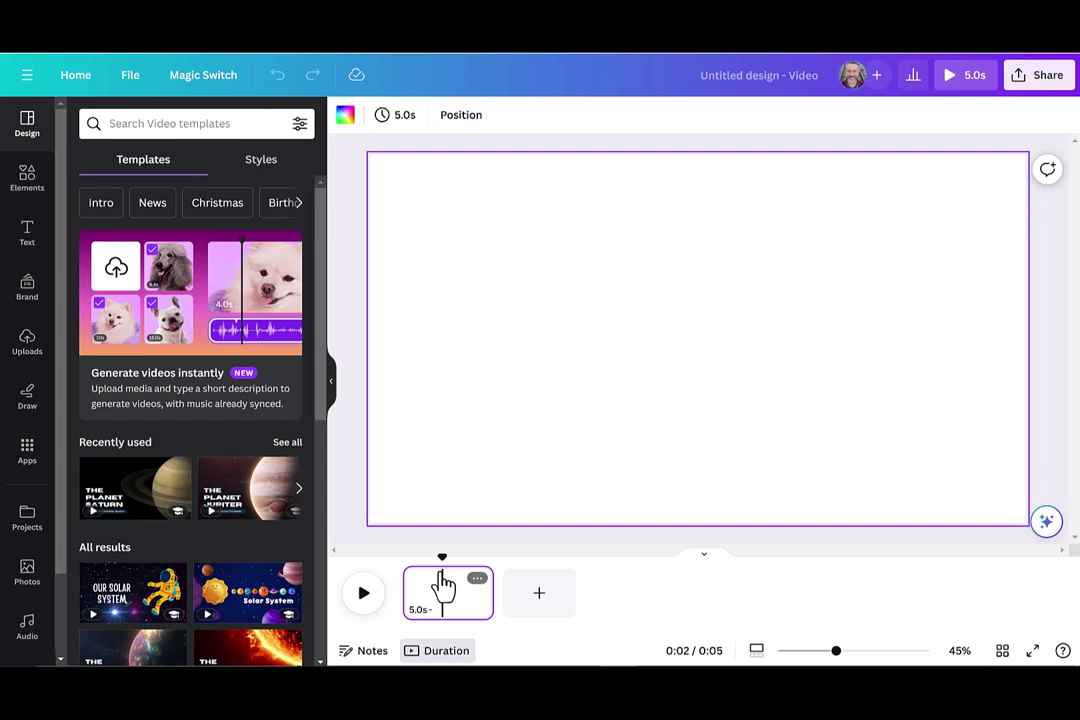
# Search templates for 'space' and apply the purple rocket loading-screen template to the first page
pyautogui.click(162, 120)
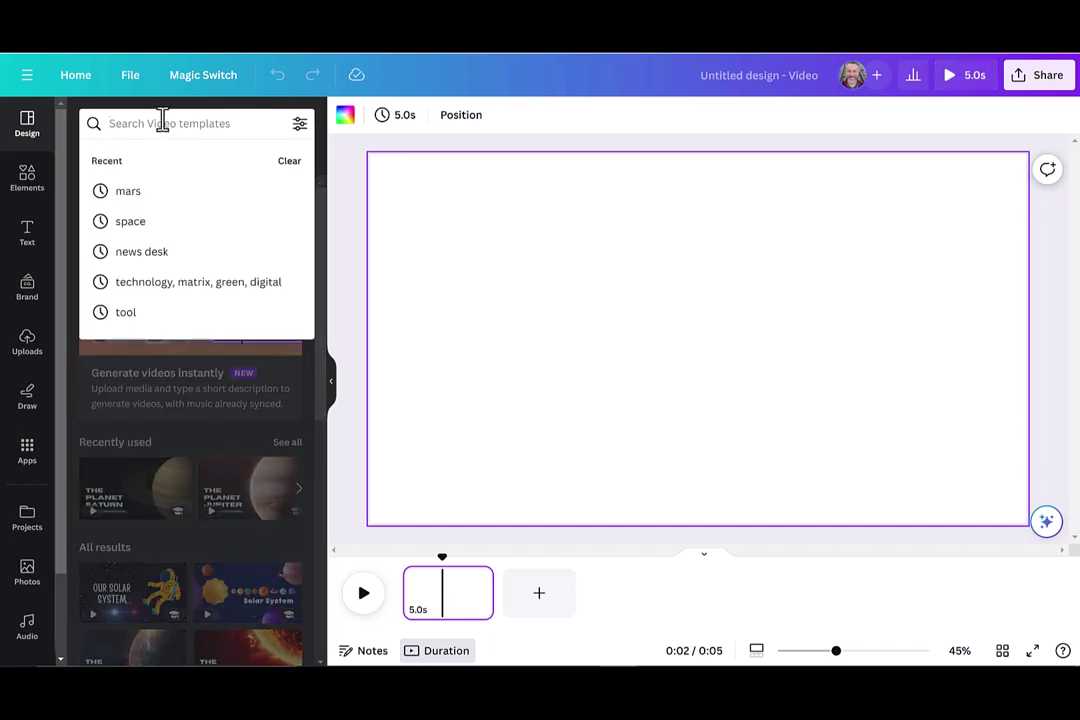
pyautogui.write('space')
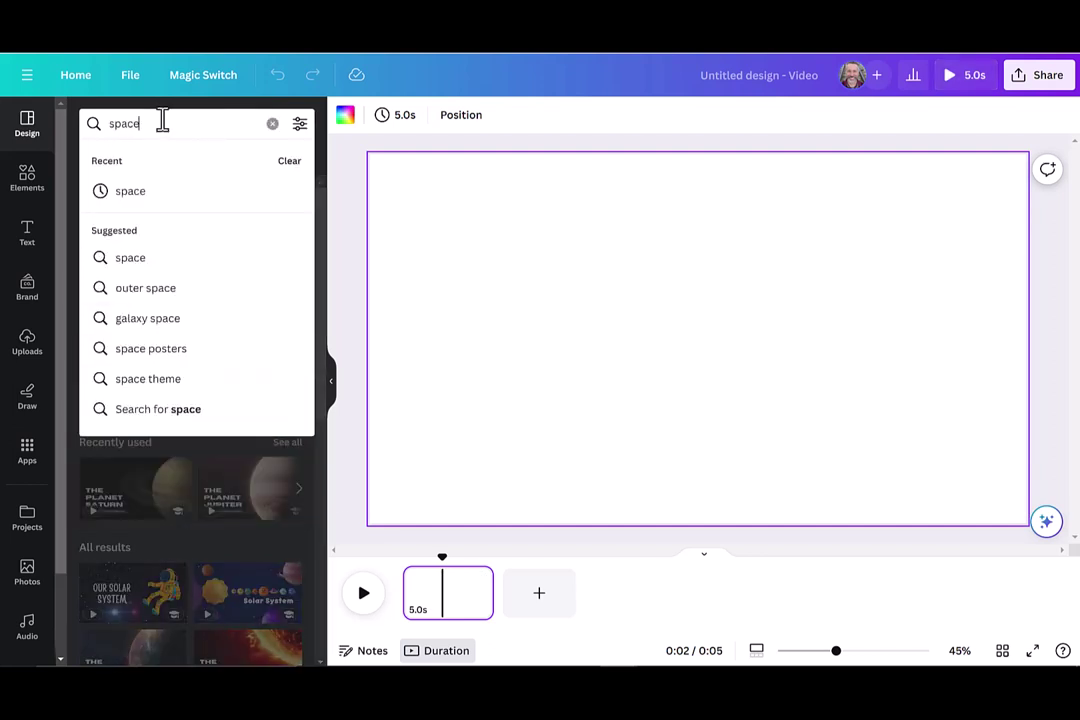
pyautogui.press('Return')
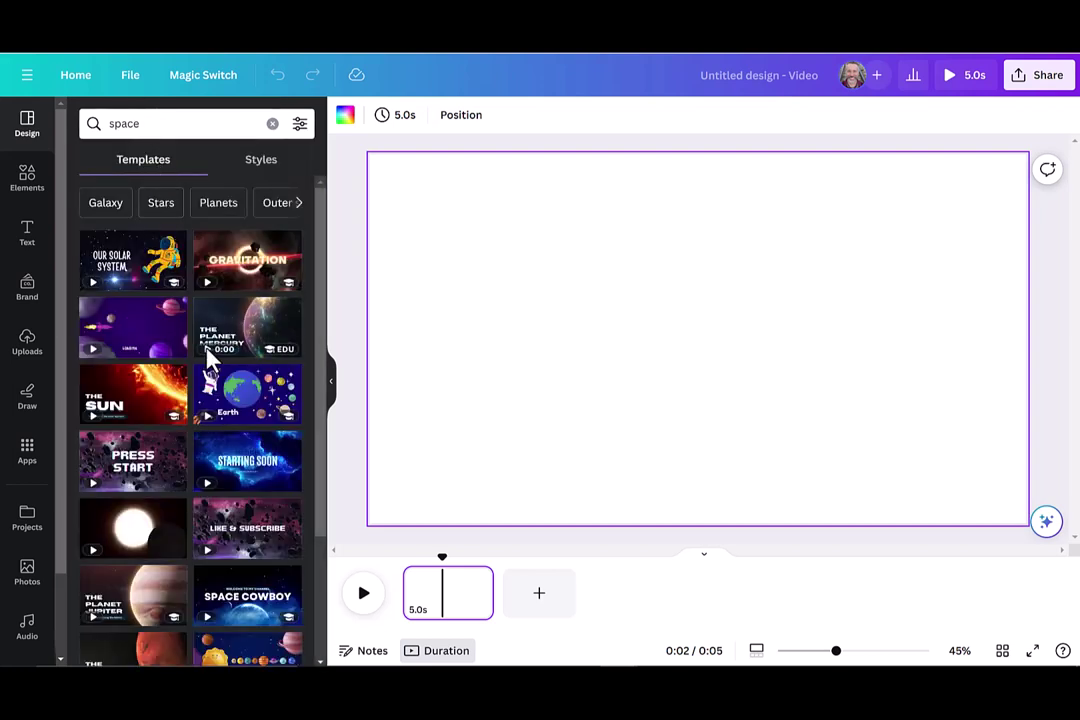
pyautogui.moveTo(132, 327)
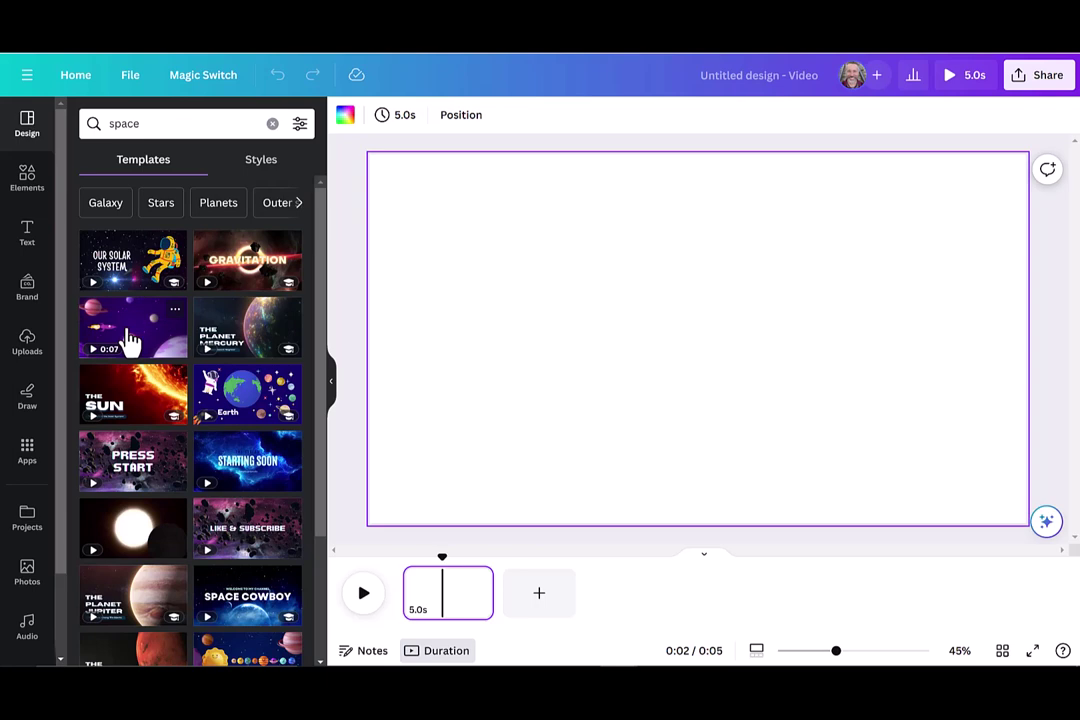
pyautogui.moveTo(128, 340)
pyautogui.mouseDown()
pyautogui.moveTo(397, 522)
pyautogui.moveTo(447, 604)
pyautogui.mouseUp()
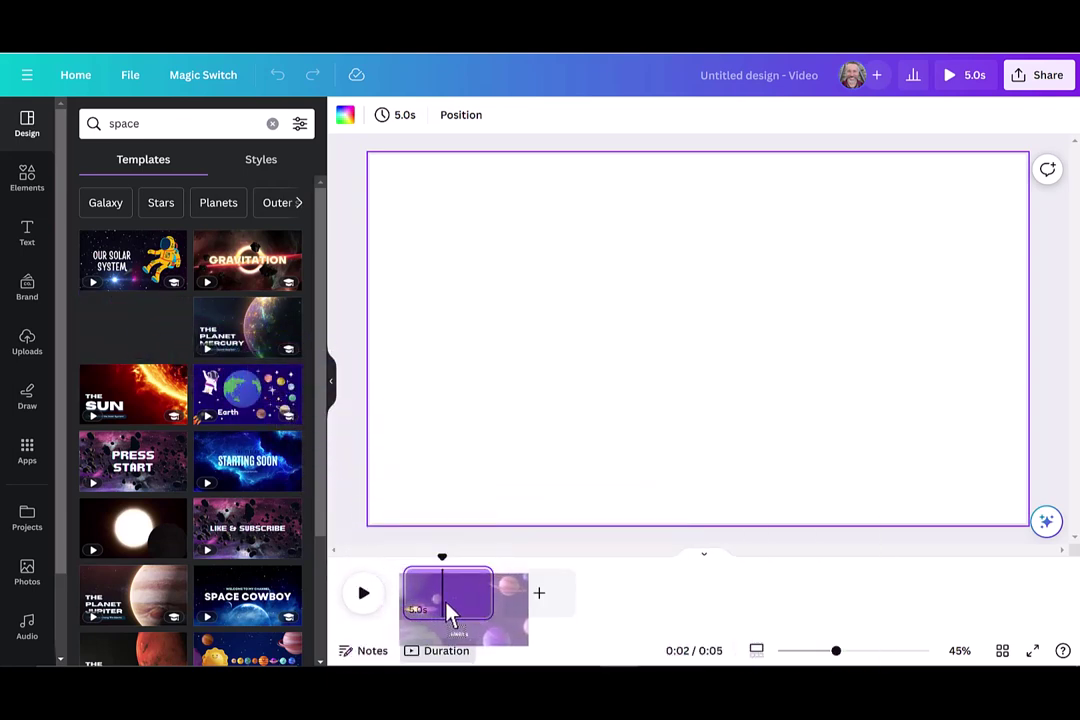
pyautogui.moveTo(447, 606); pyautogui.dragTo(446, 610)
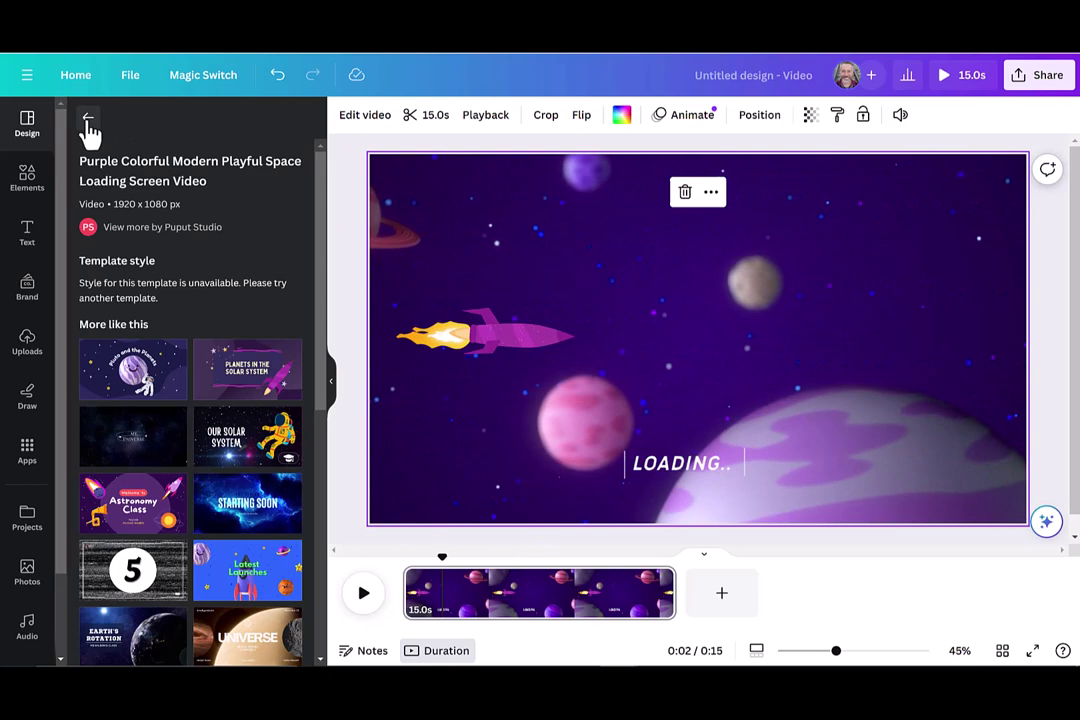
# Search templates for 'earth' and add The Planet Earth as a page after the intro
pyautogui.click(88, 118)
pyautogui.doubleClick(134, 123)
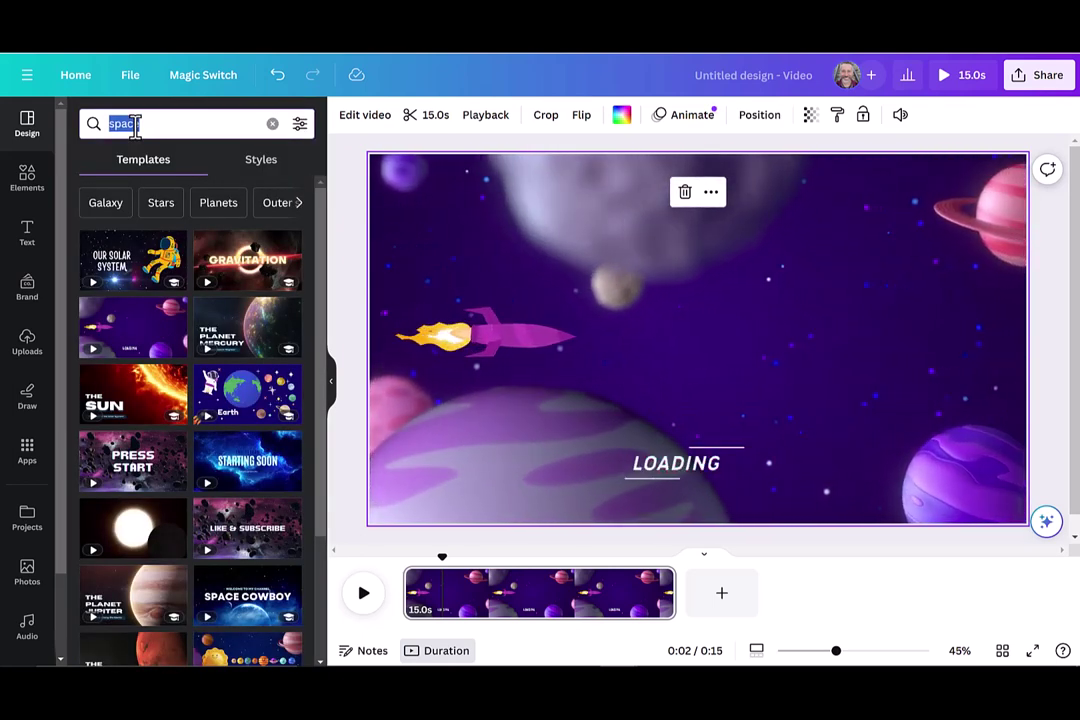
pyautogui.write('earth')
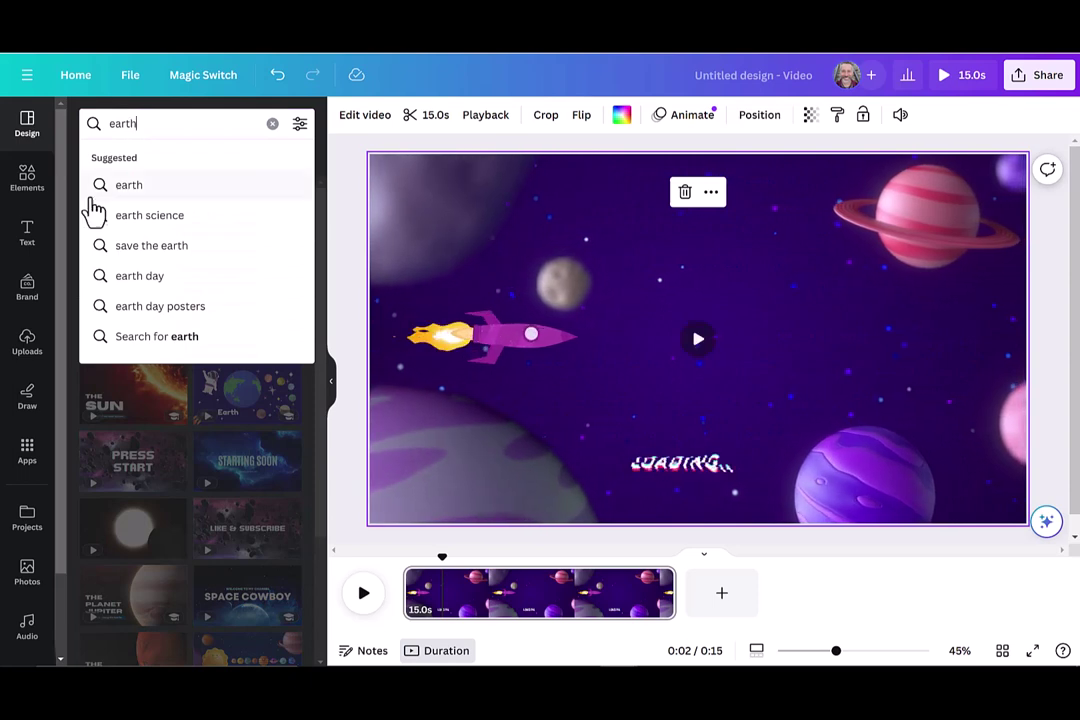
pyautogui.click(129, 186)
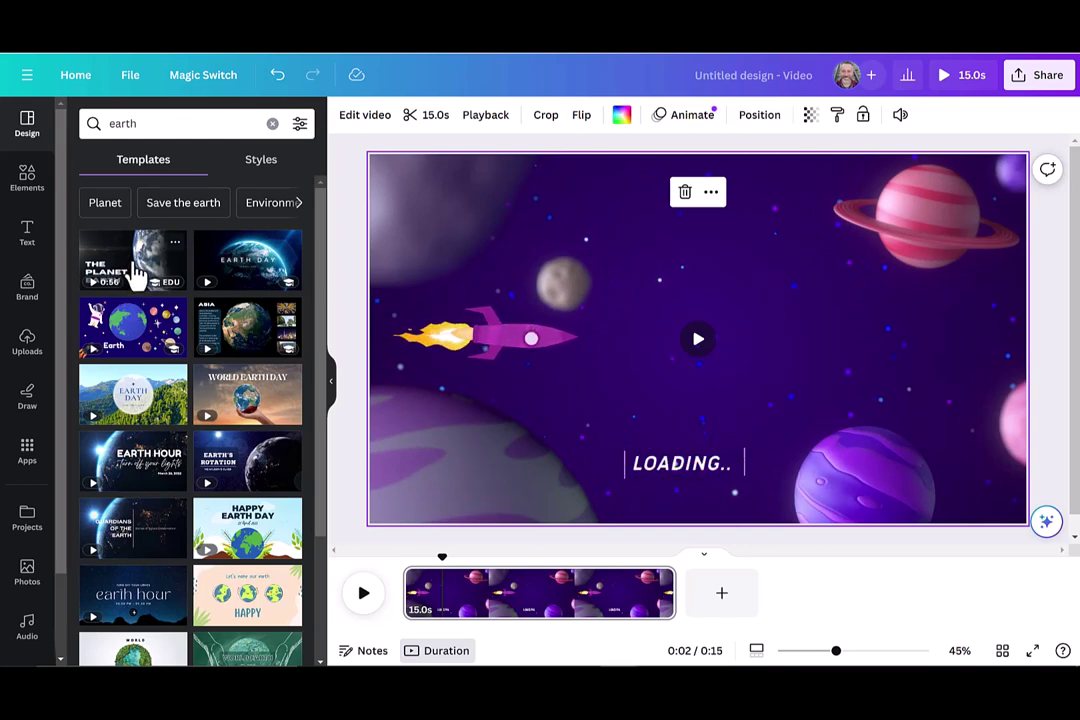
pyautogui.moveTo(135, 270); pyautogui.dragTo(535, 532)
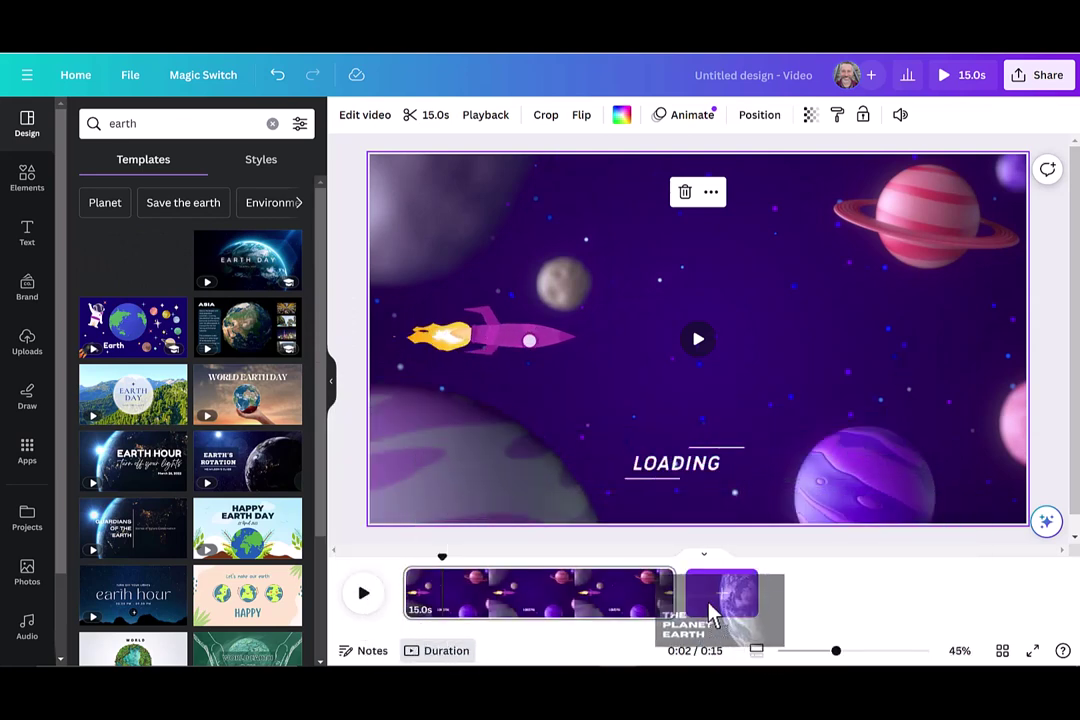
pyautogui.moveTo(535, 532); pyautogui.dragTo(710, 612)
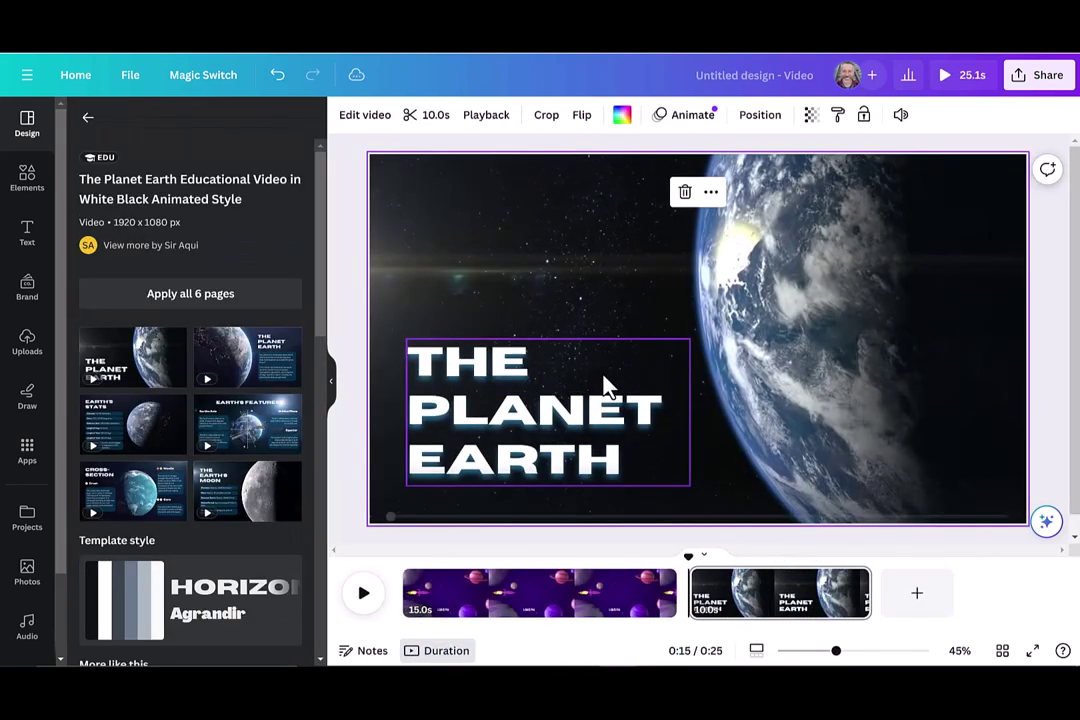
# Search templates for 'jupiter' and add The Planet Jupiter as a new page after Earth
pyautogui.click(88, 118)
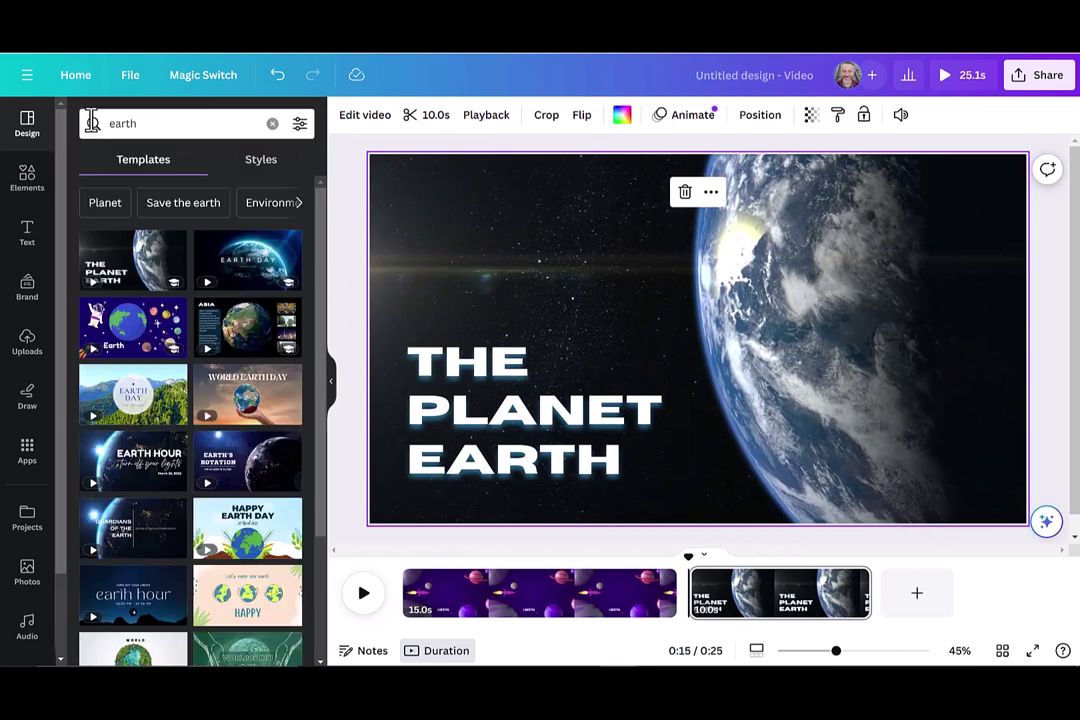
pyautogui.click(146, 126)
pyautogui.doubleClick(145, 126)
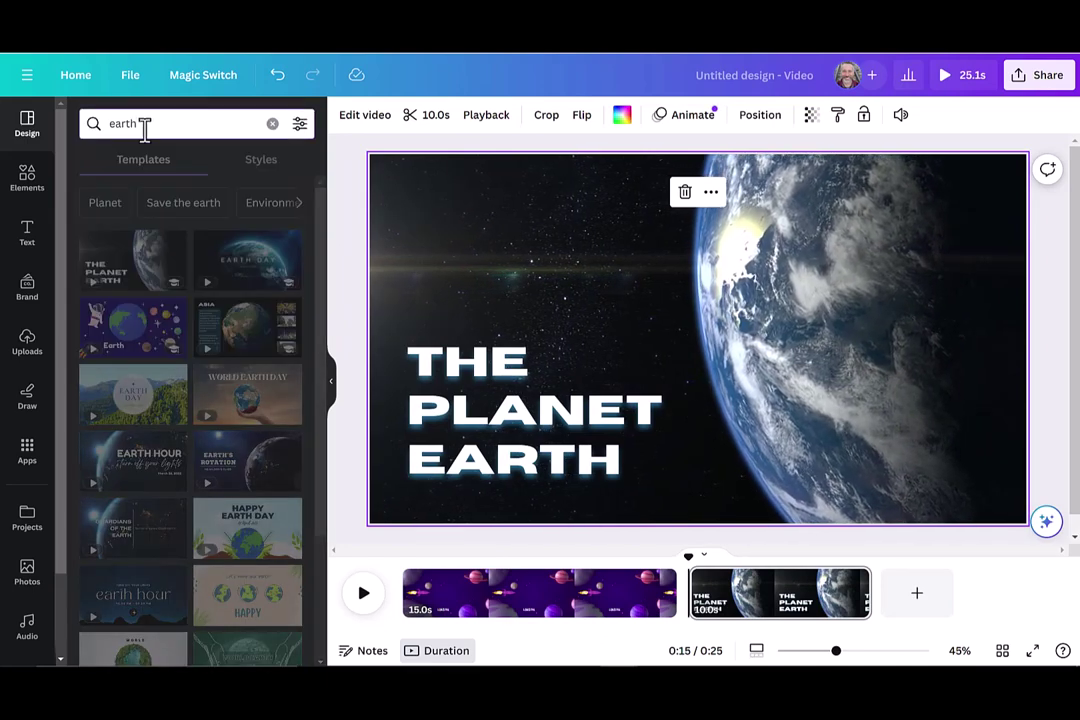
pyautogui.write('jup')
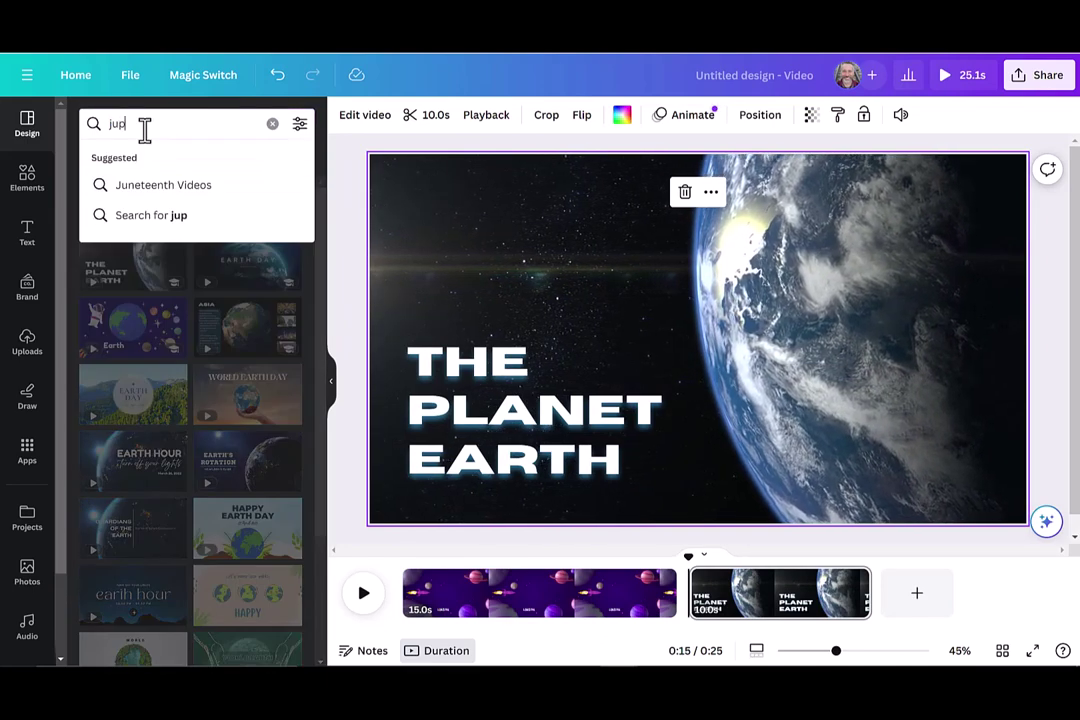
pyautogui.write('it')
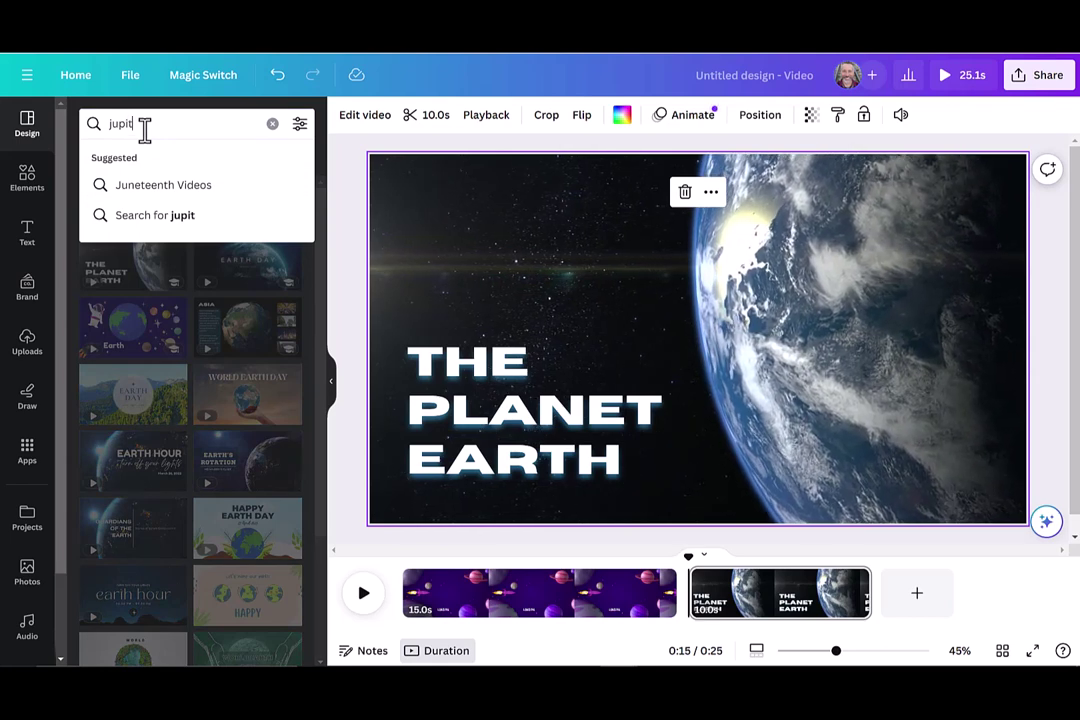
pyautogui.write('er')
pyautogui.press('Return')
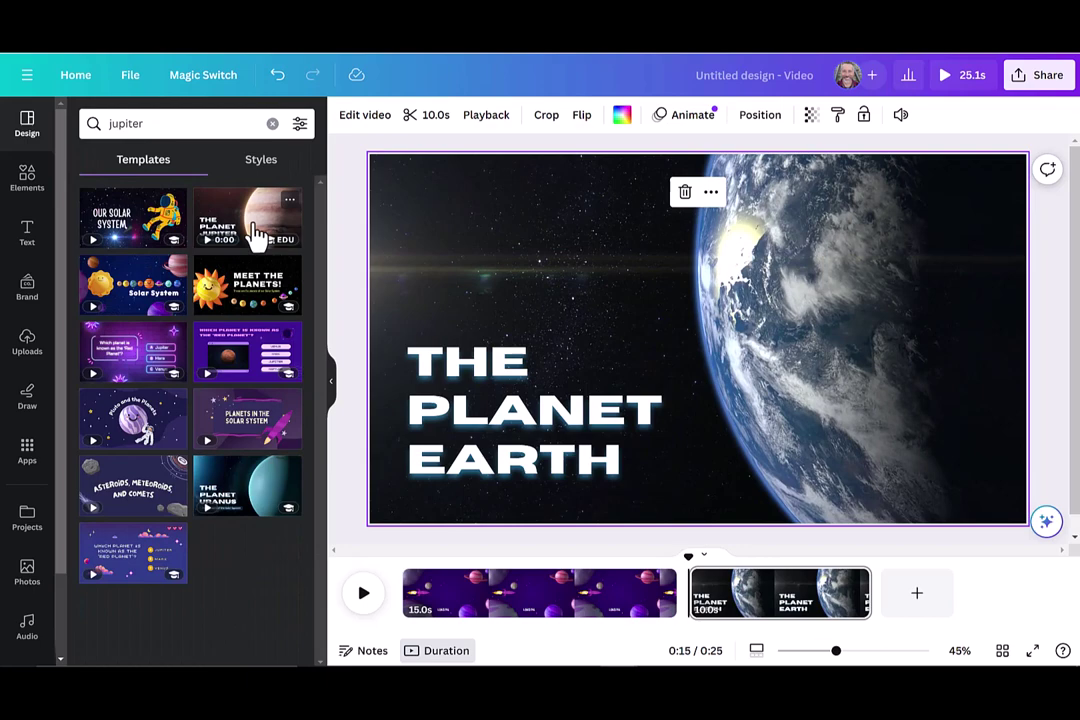
pyautogui.moveTo(245, 225); pyautogui.dragTo(935, 610)
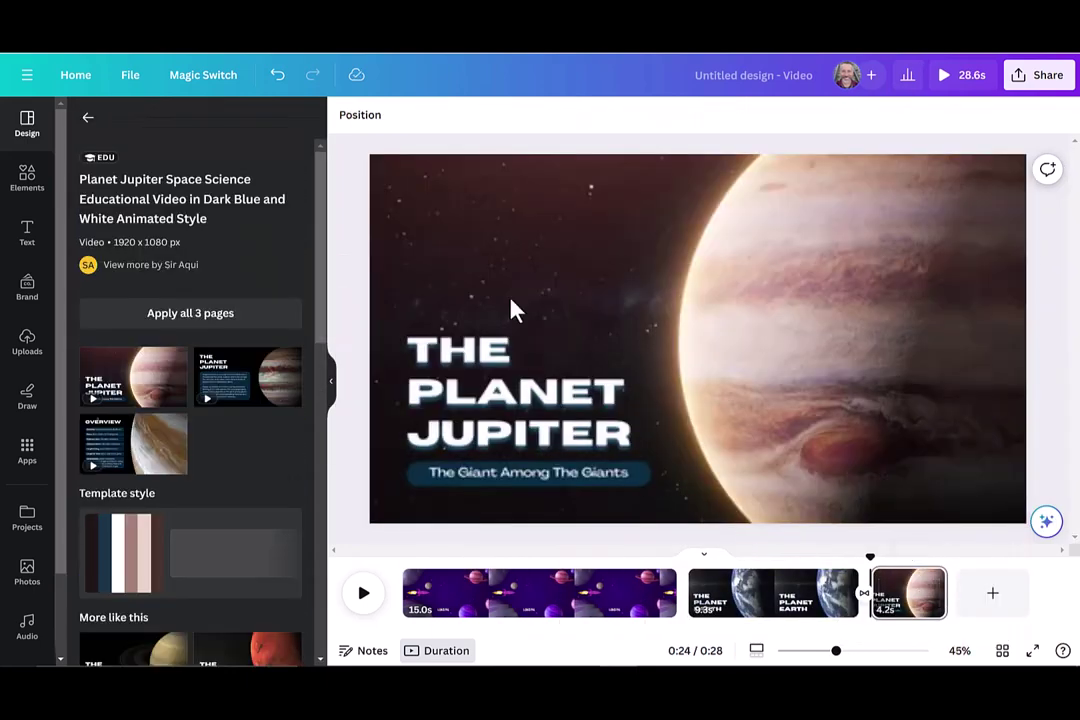
# Move the THE PLANET EARTH title to the upper left of its page
pyautogui.click(554, 600)
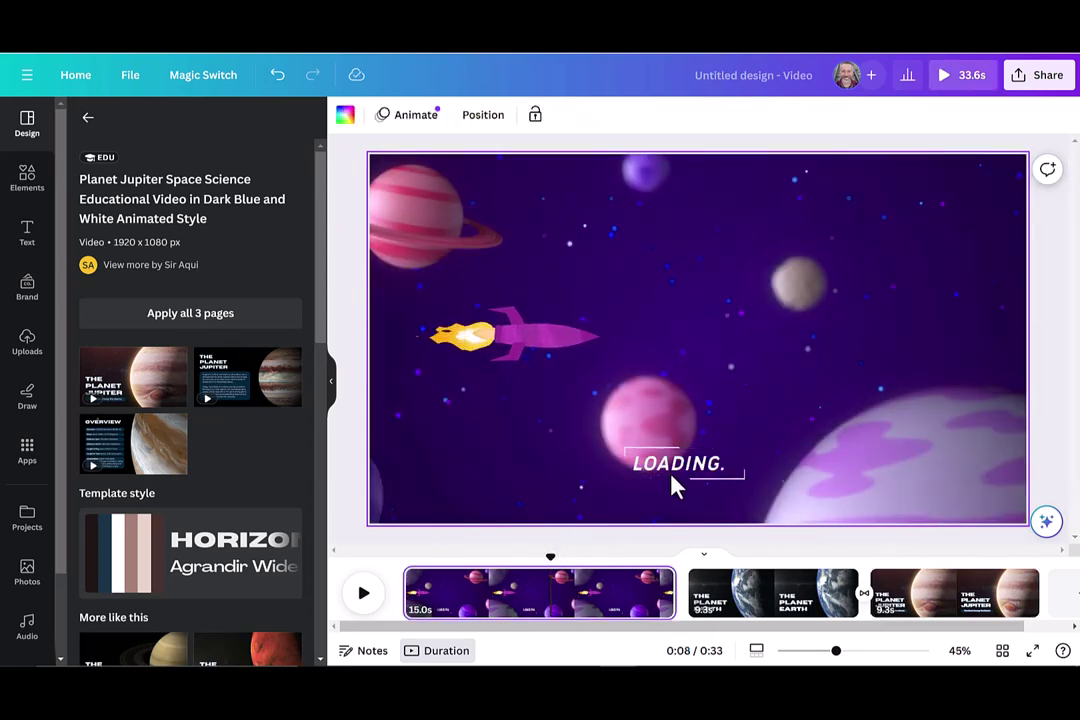
pyautogui.click(752, 594)
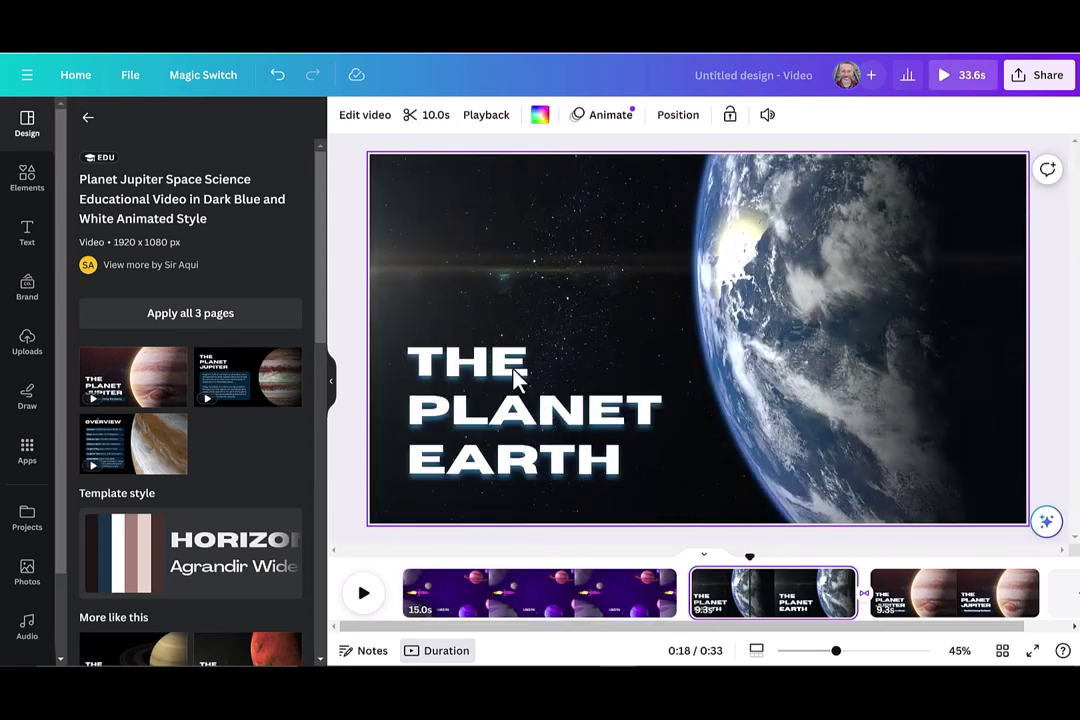
pyautogui.click(467, 372)
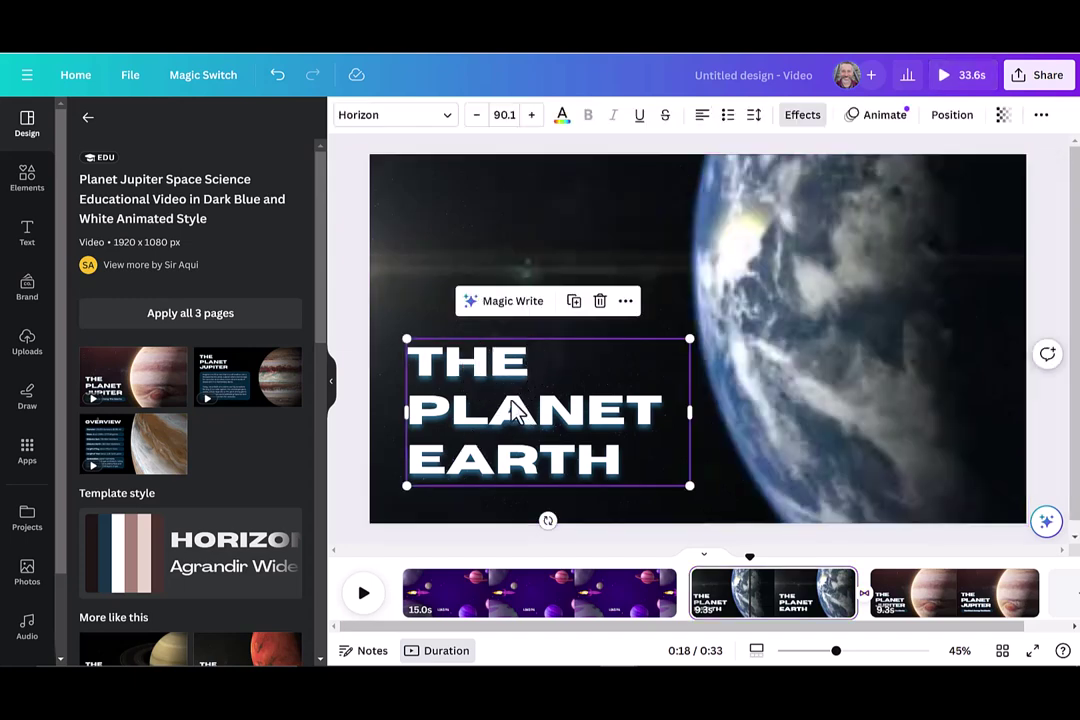
pyautogui.moveTo(533, 358)
pyautogui.mouseDown()
pyautogui.moveTo(552, 284)
pyautogui.moveTo(503, 263)
pyautogui.moveTo(490, 240)
pyautogui.mouseUp()
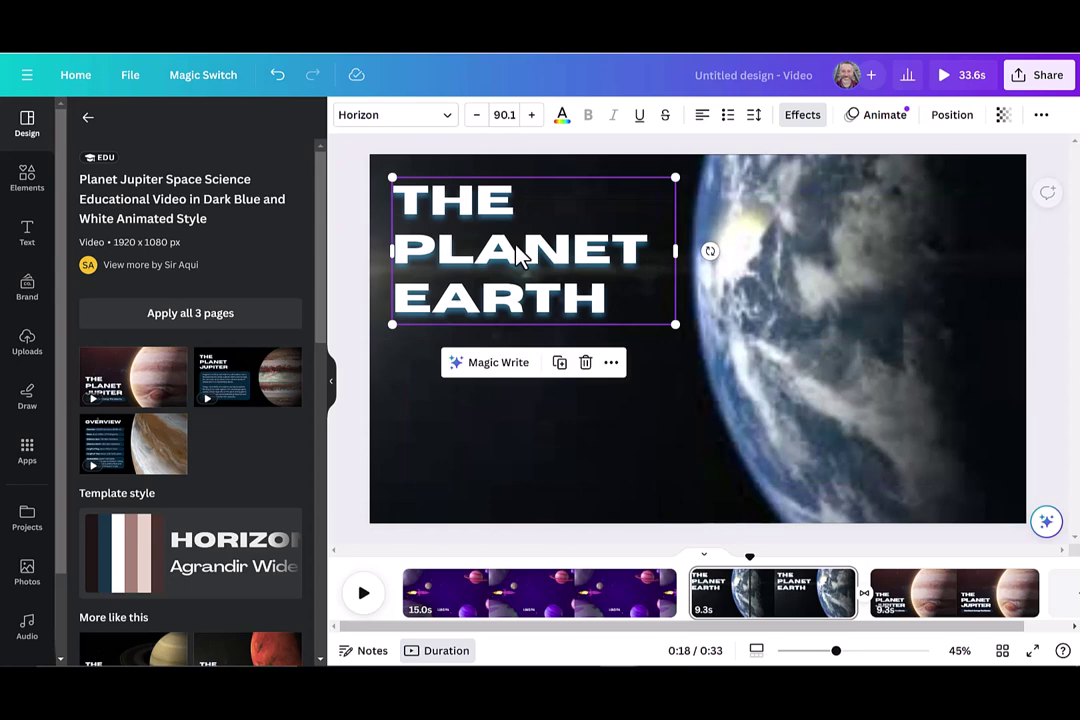
pyautogui.click(631, 451)
# Shift the THE PLANET JUPITER title higher and slightly left on page 3
pyautogui.click(940, 605)
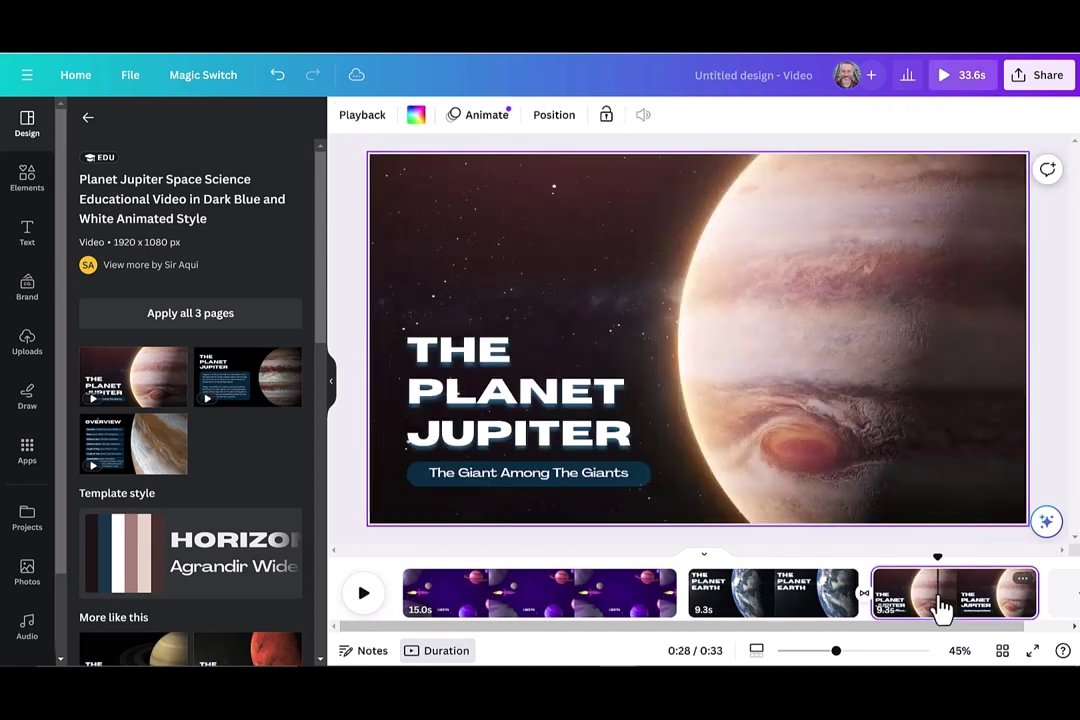
pyautogui.click(450, 402)
pyautogui.moveTo(467, 393); pyautogui.dragTo(455, 343)
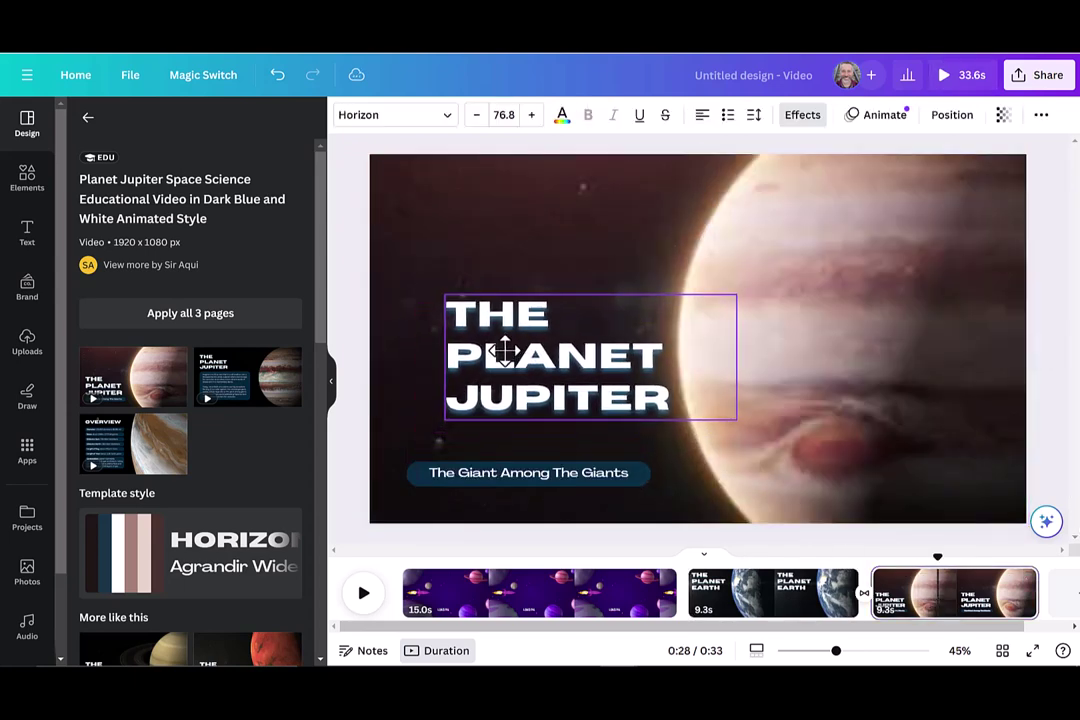
pyautogui.click(482, 476)
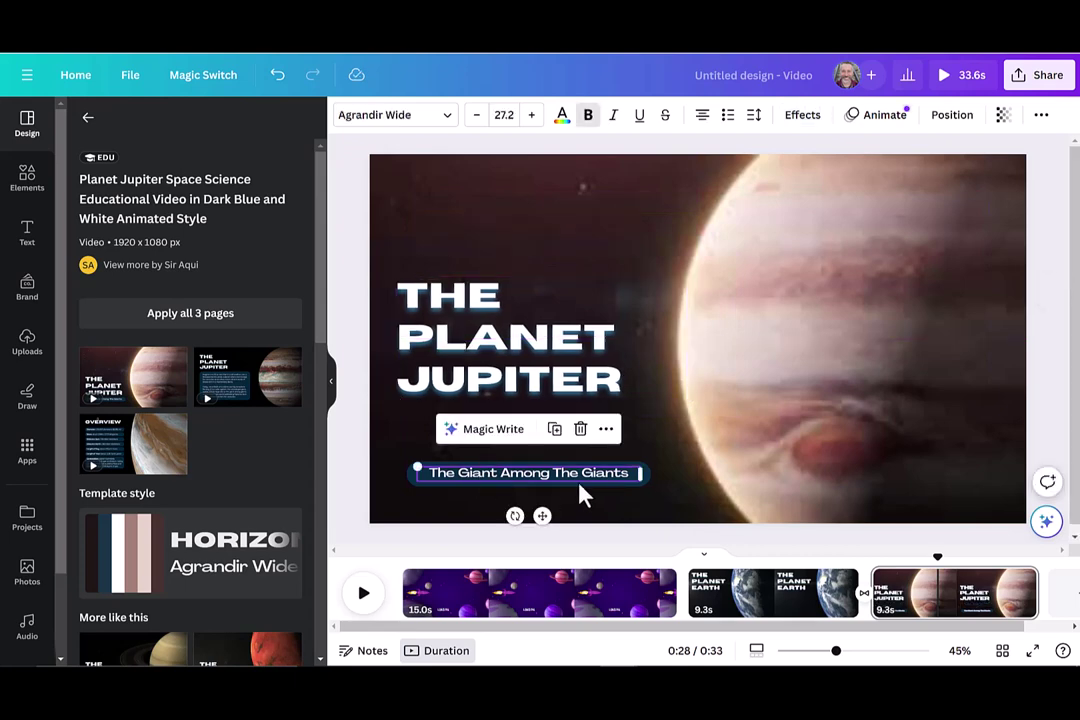
pyautogui.click(581, 265)
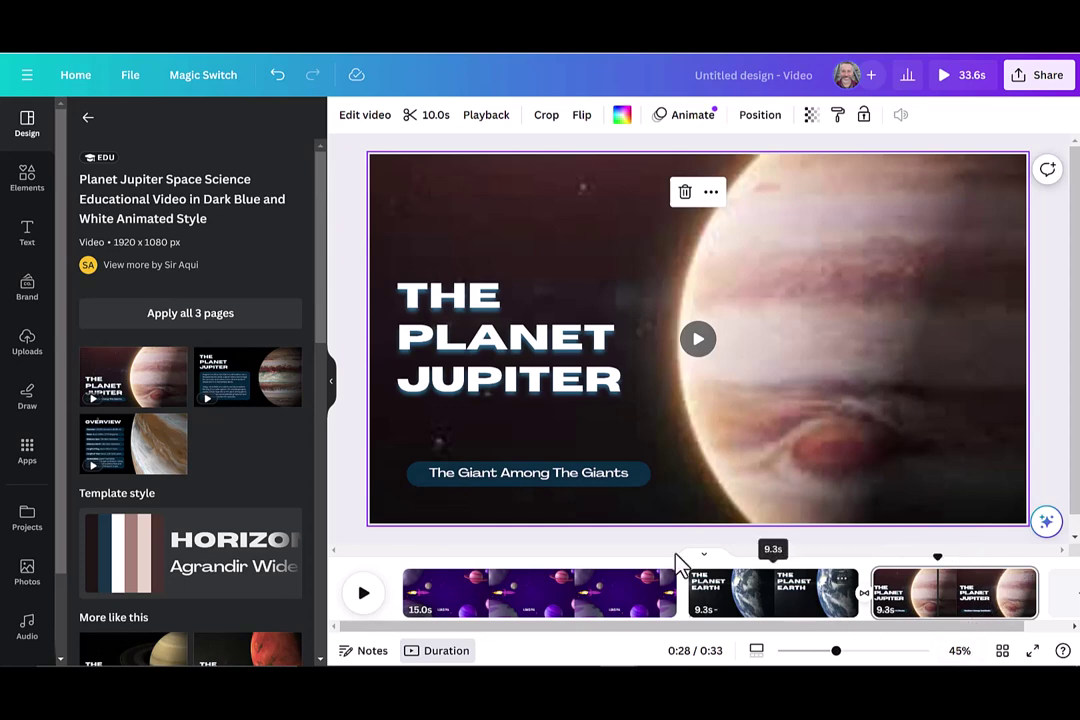
# Show the uploaded videos under Uploads, cancelling the computer's file-upload dialog
pyautogui.click(88, 118)
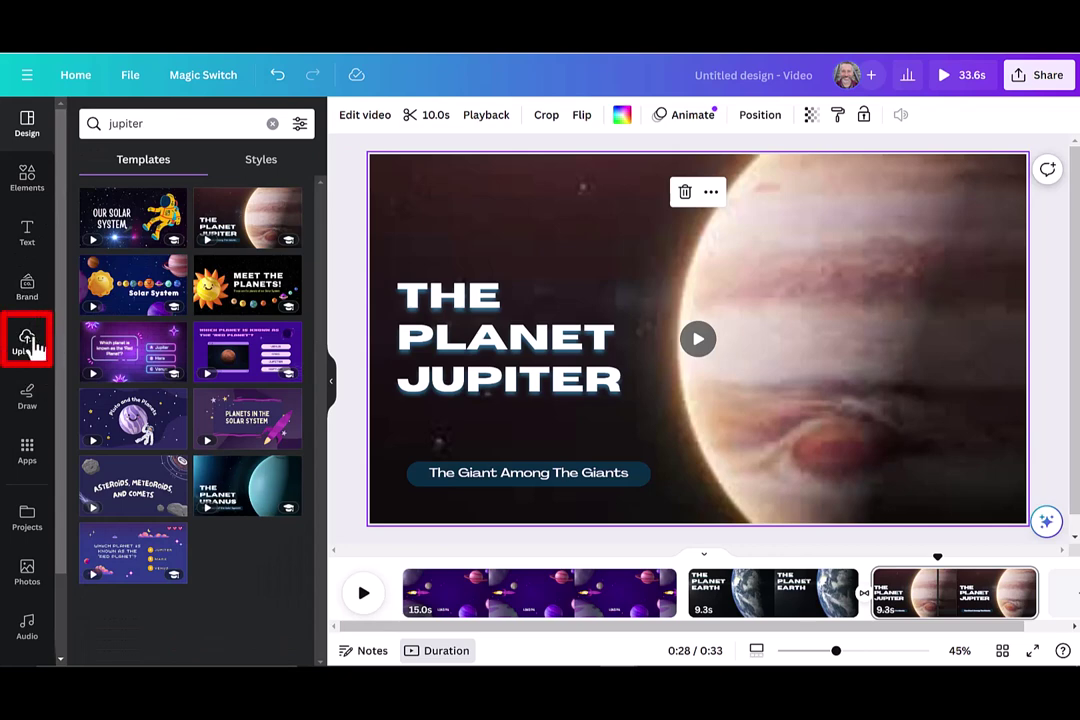
pyautogui.click(29, 346)
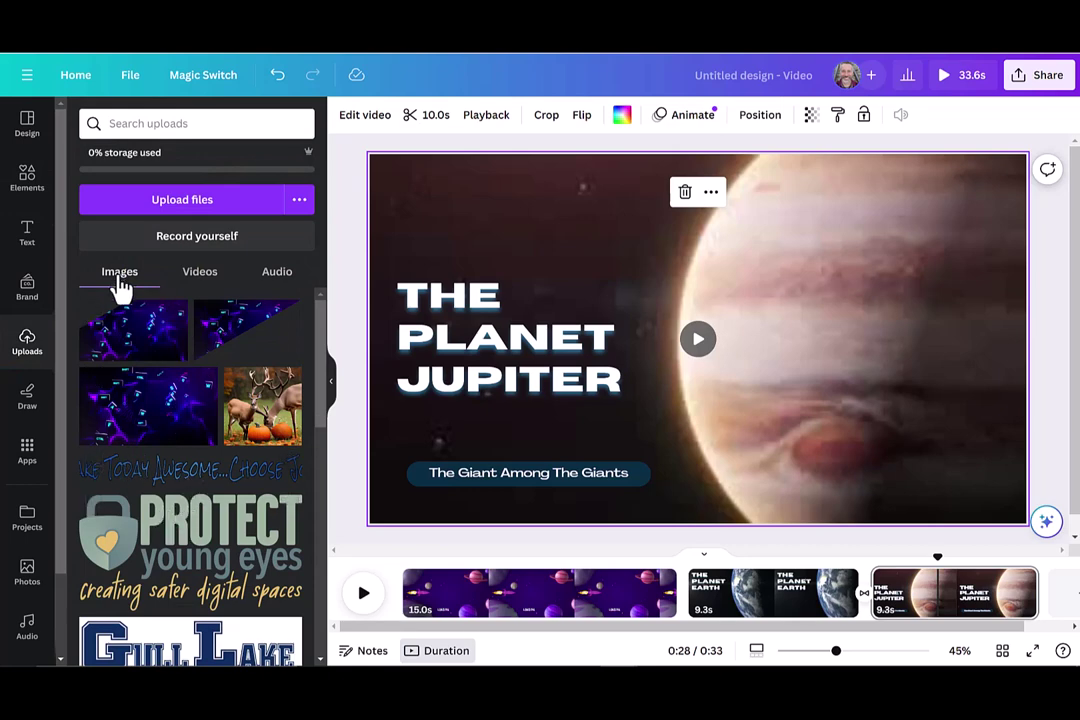
pyautogui.click(203, 282)
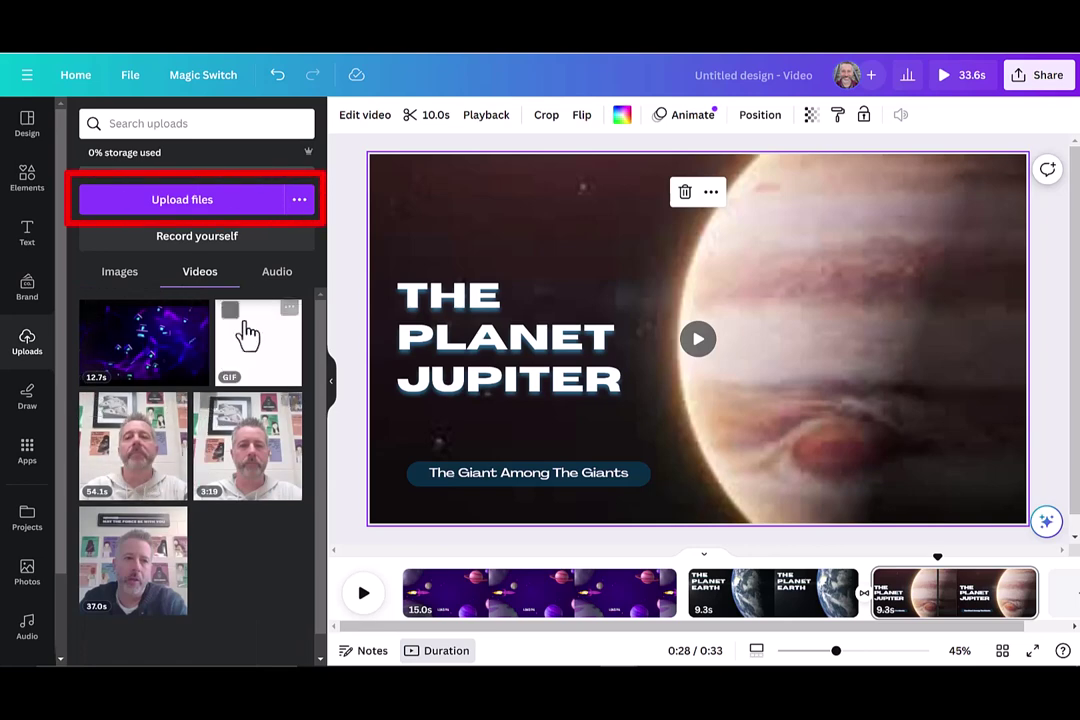
pyautogui.click(193, 205)
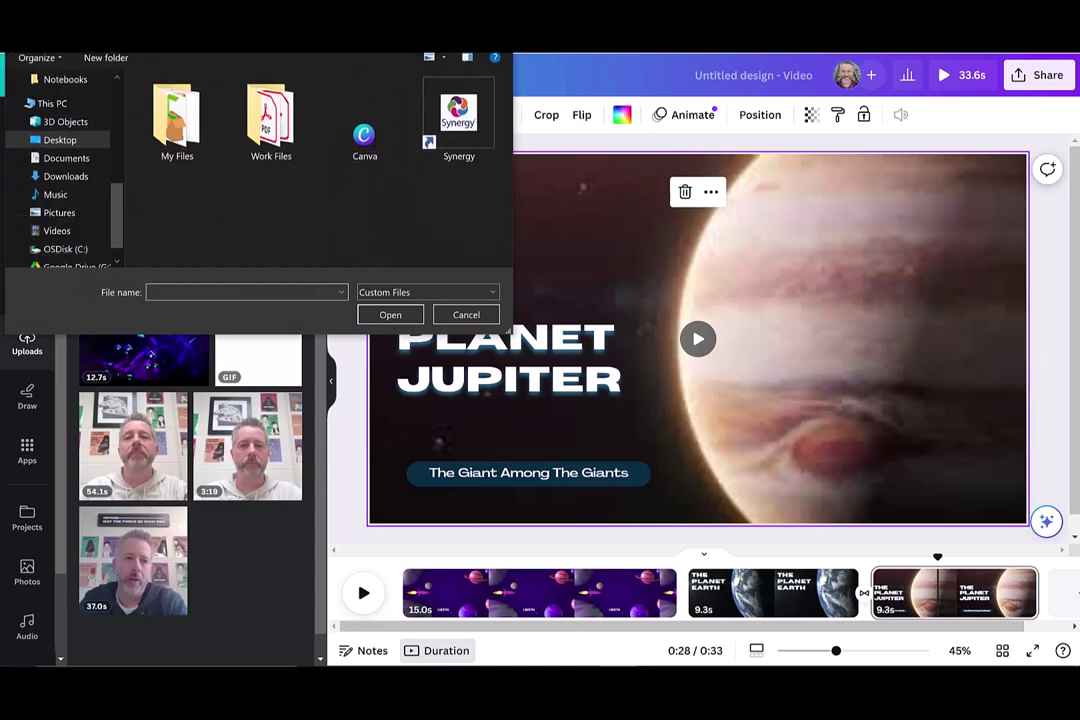
pyautogui.moveTo(307, 9); pyautogui.dragTo(490, 152)
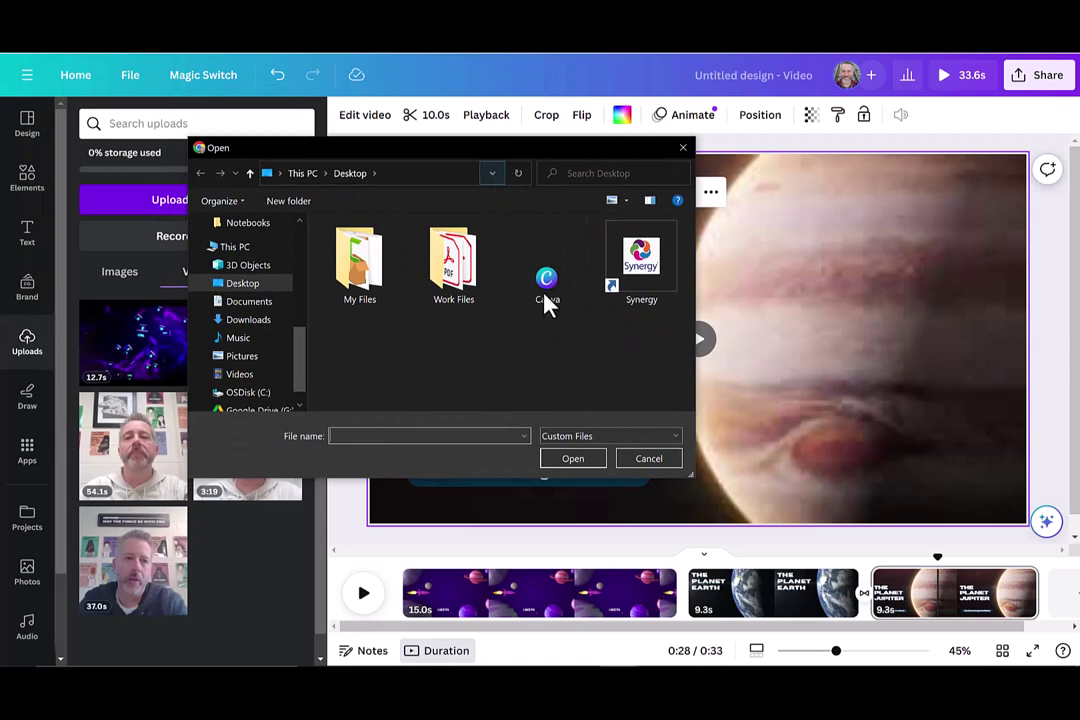
pyautogui.click(649, 459)
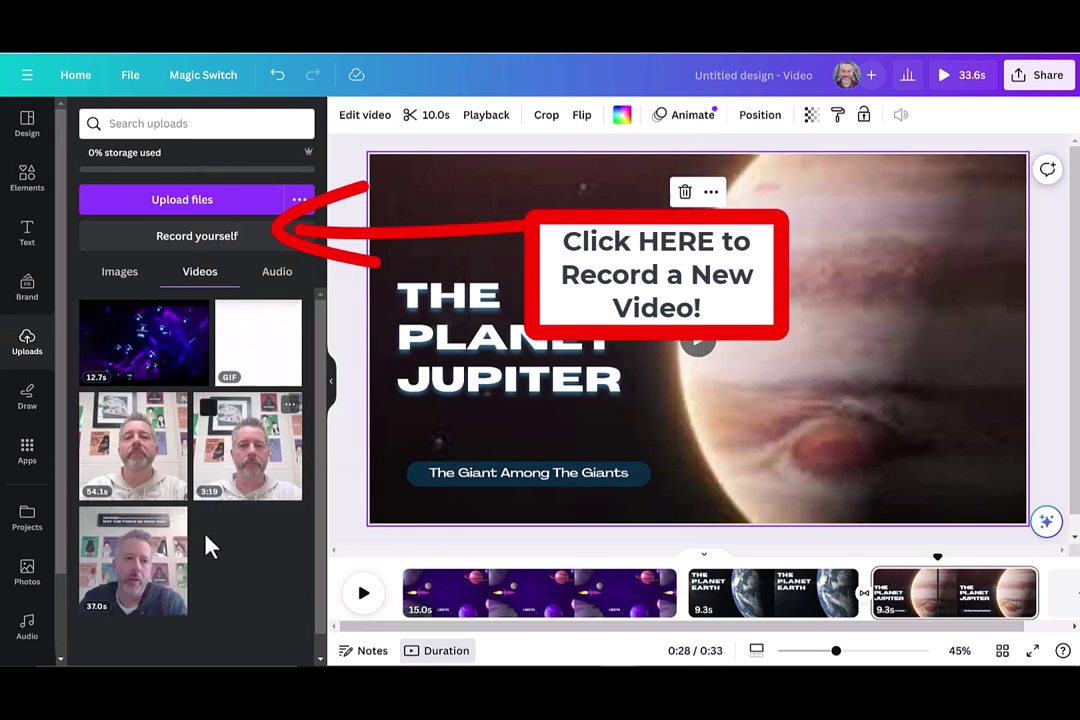
pyautogui.moveTo(133, 560)
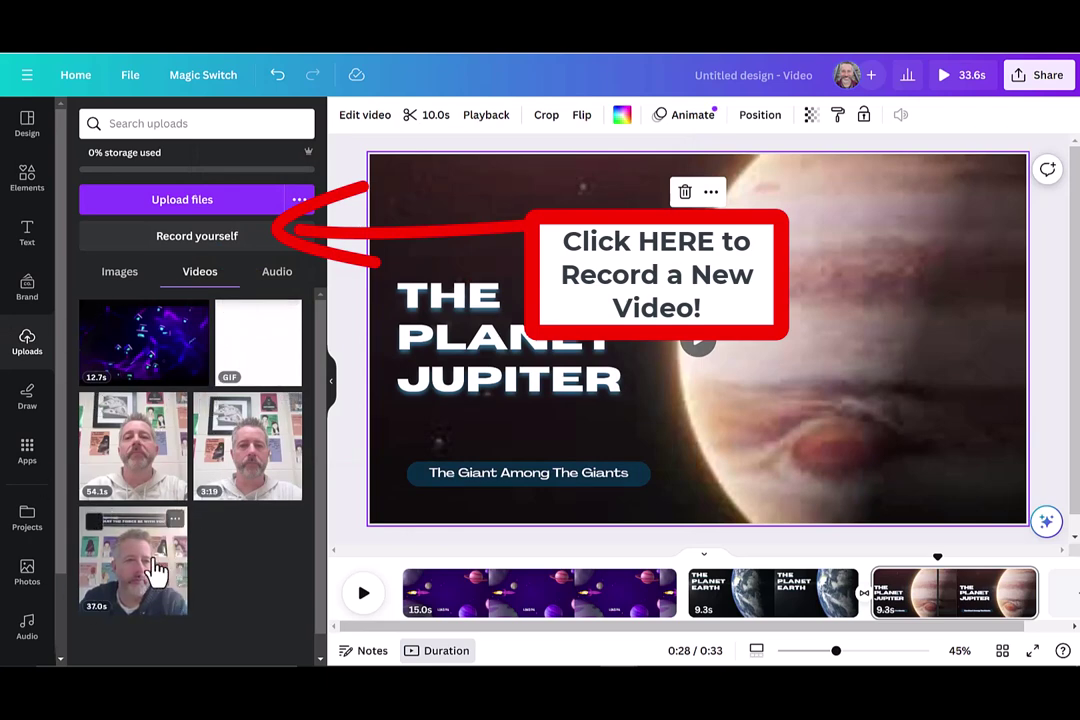
# Insert the 37-second talking clip after the space intro and dismiss the transition tip
pyautogui.moveTo(110, 575)
pyautogui.mouseDown()
pyautogui.moveTo(604, 566)
pyautogui.moveTo(834, 594)
pyautogui.moveTo(436, 593)
pyautogui.moveTo(682, 588)
pyautogui.mouseUp()
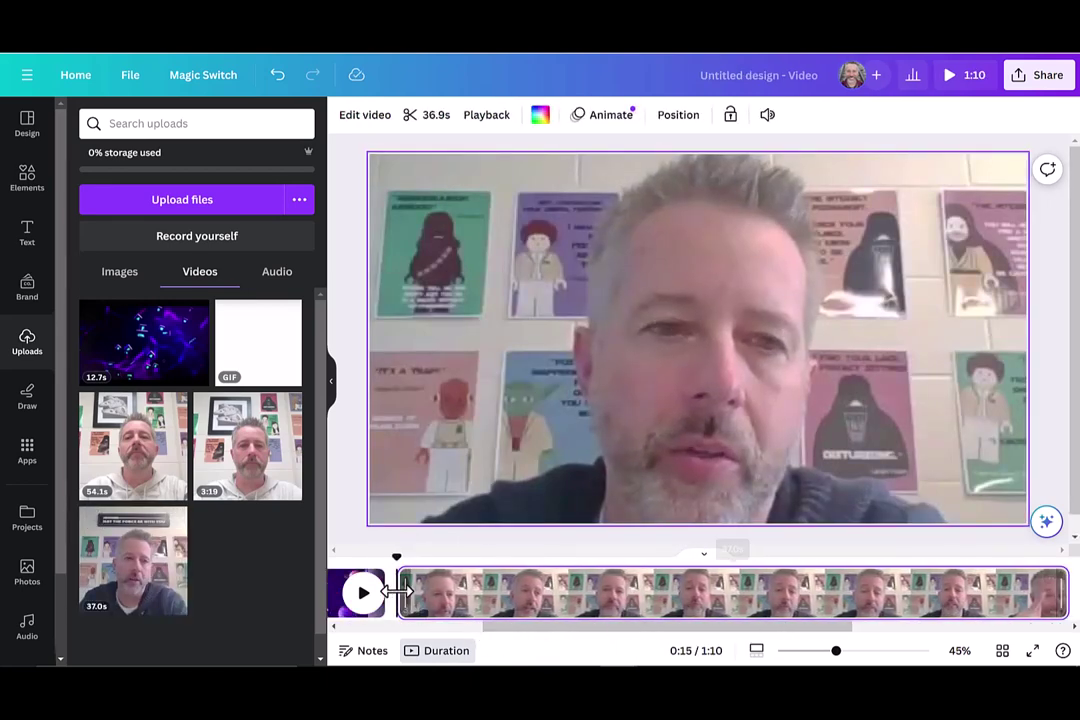
pyautogui.click(364, 597)
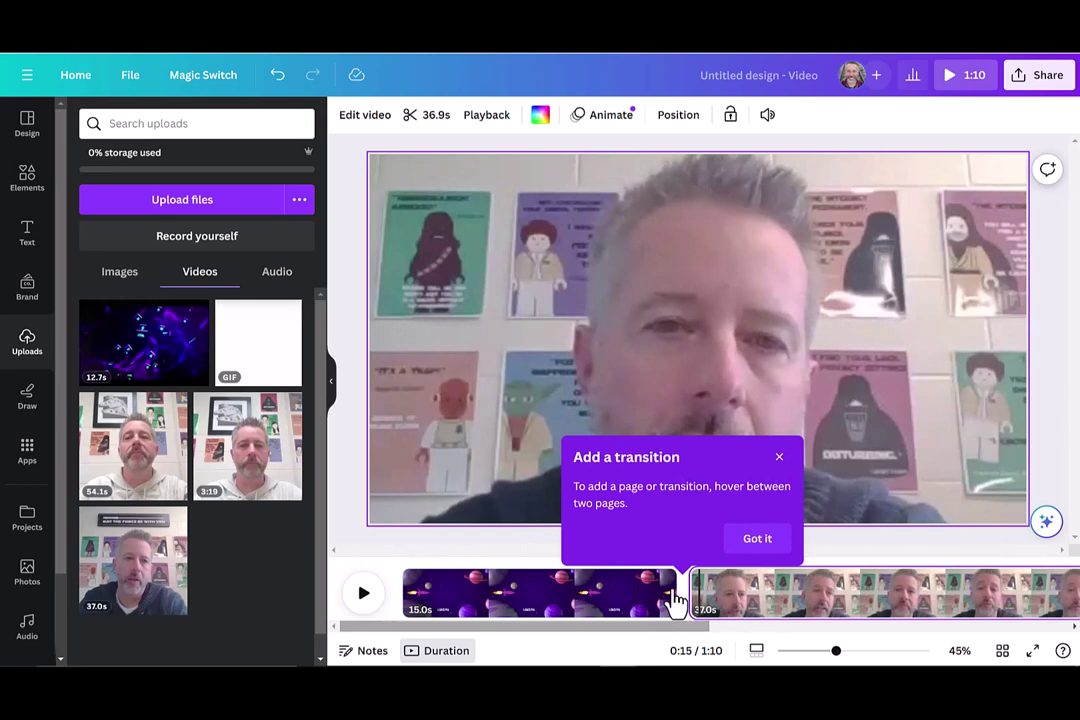
pyautogui.click(779, 460)
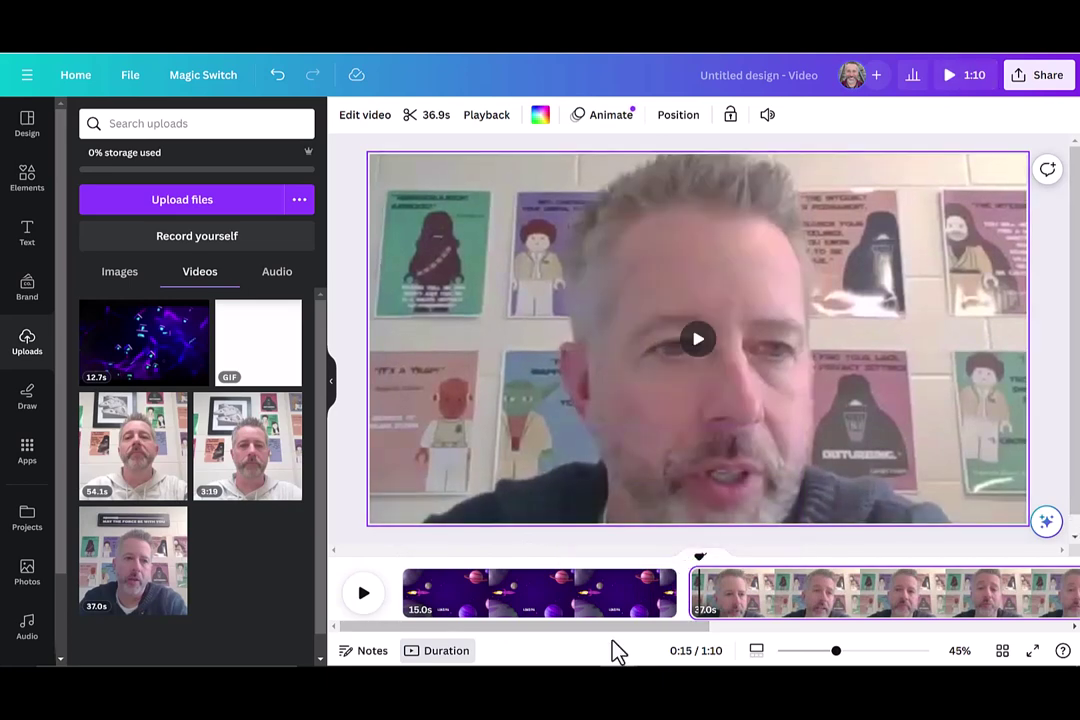
pyautogui.moveTo(463, 635)
pyautogui.mouseDown()
pyautogui.moveTo(774, 634)
pyautogui.moveTo(458, 652)
pyautogui.mouseUp()
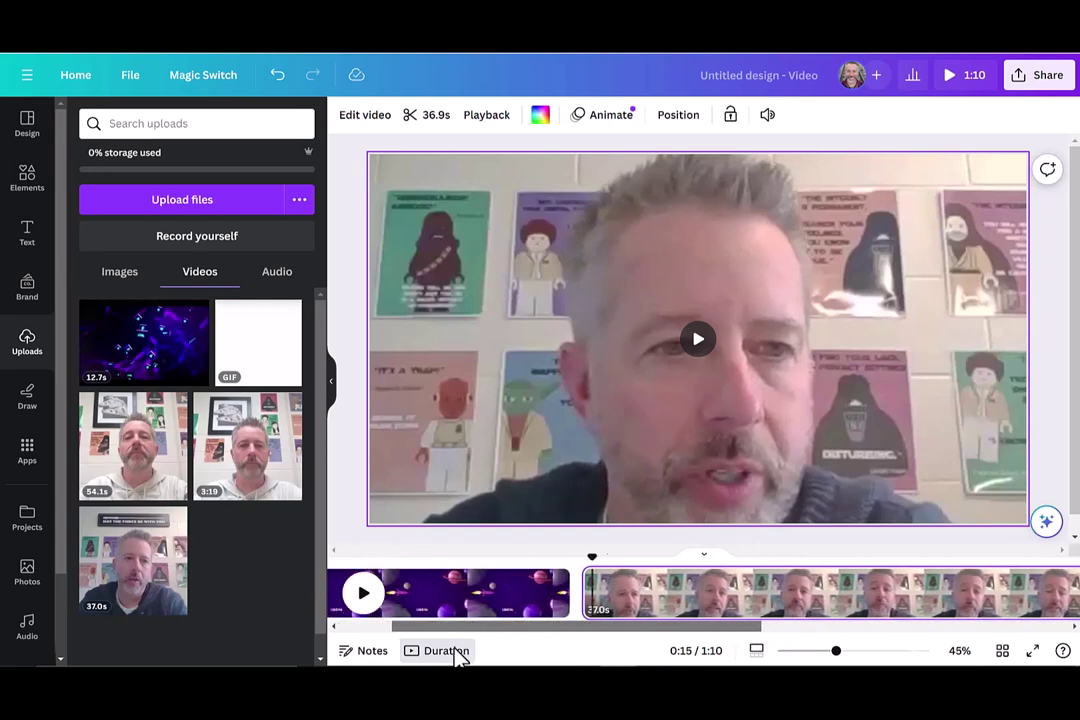
pyautogui.click(636, 592)
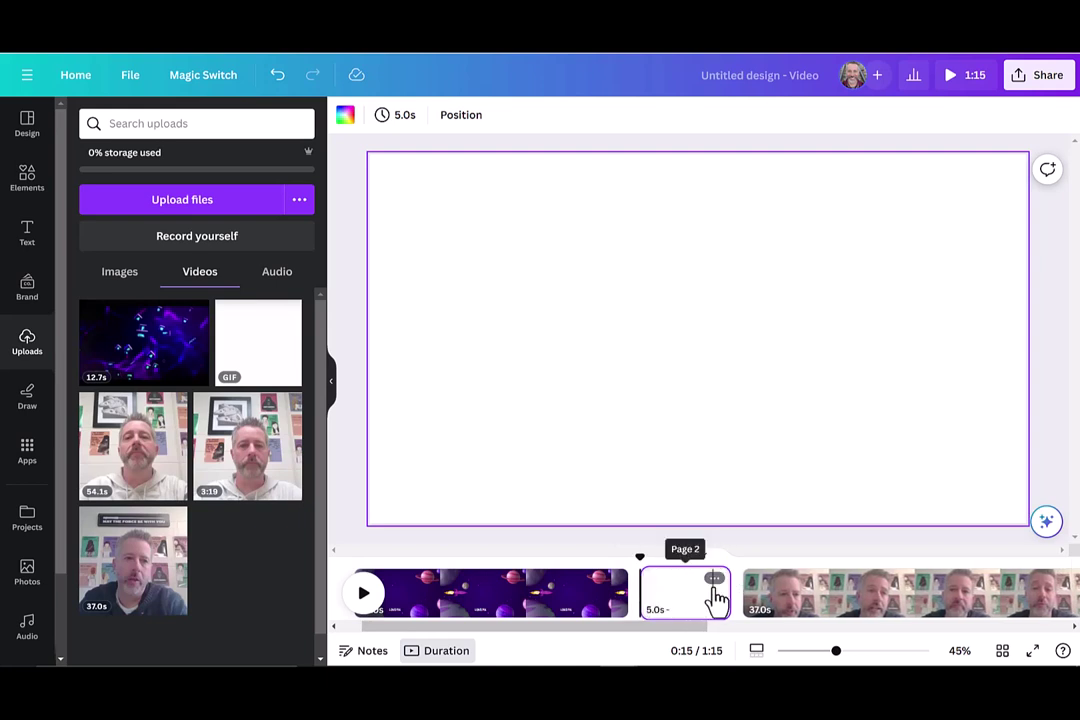
pyautogui.click(714, 578)
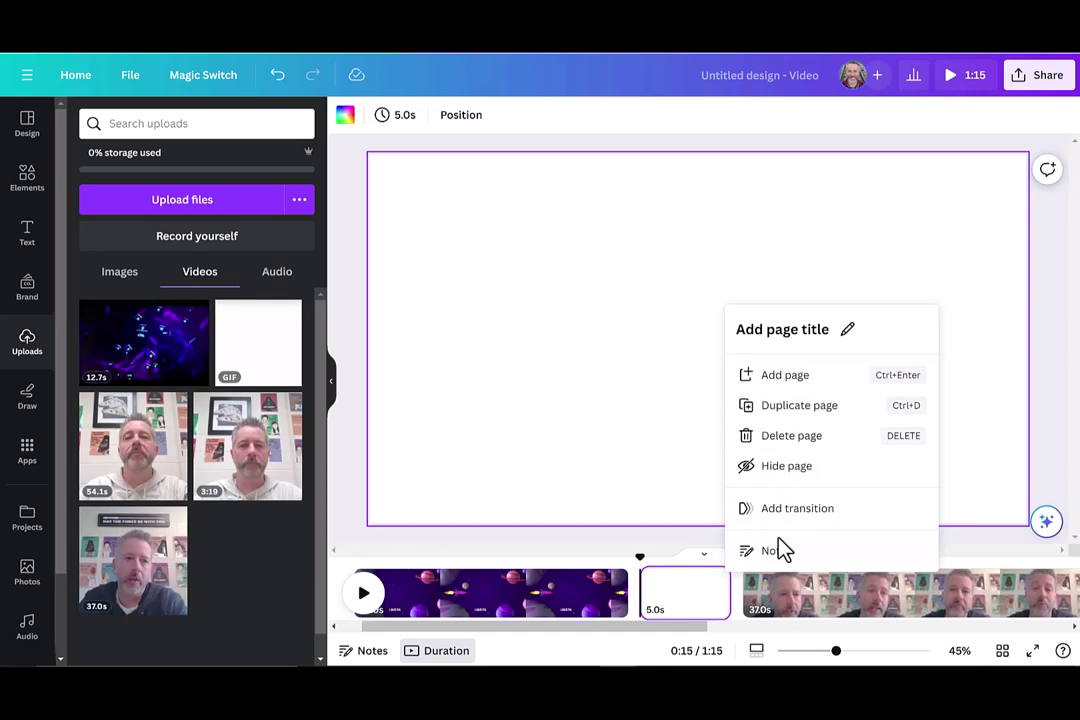
pyautogui.click(812, 437)
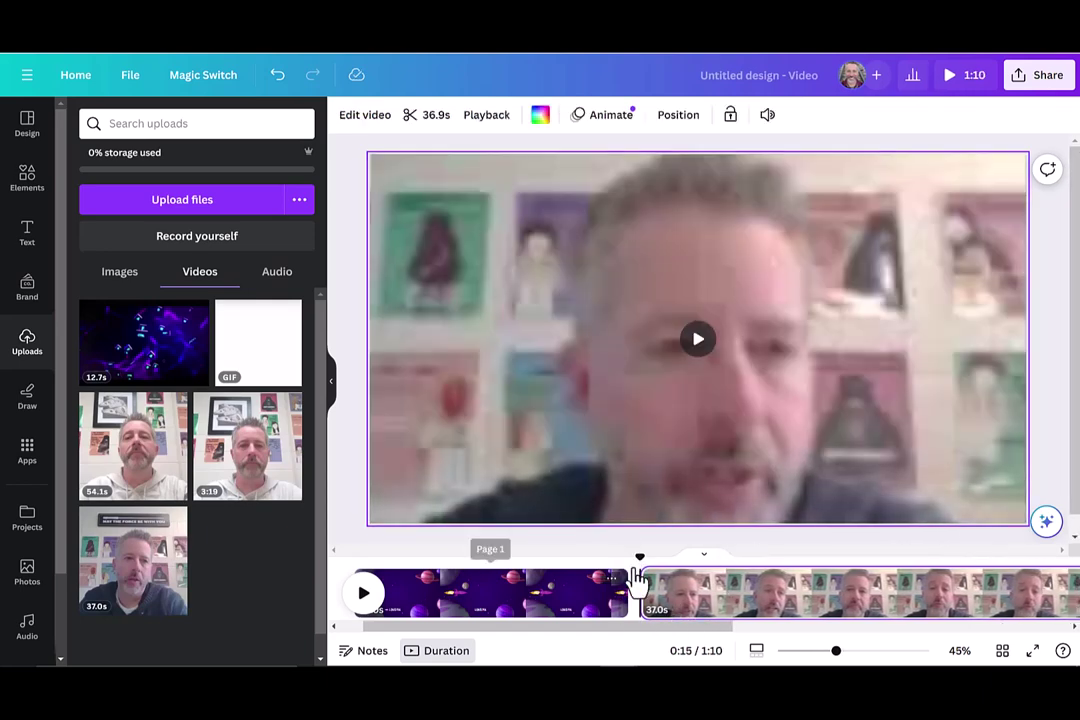
pyautogui.click(670, 598)
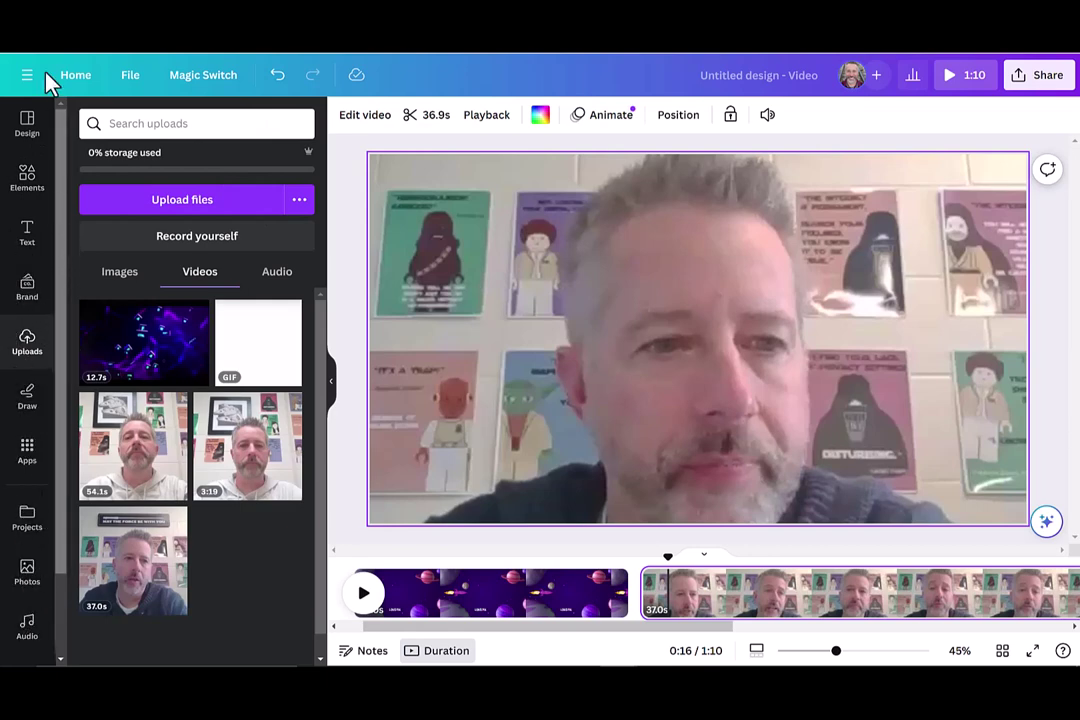
# Add an 'EDIT TEXT' heading to the talking clip and enlarge it to about double size
pyautogui.click(27, 236)
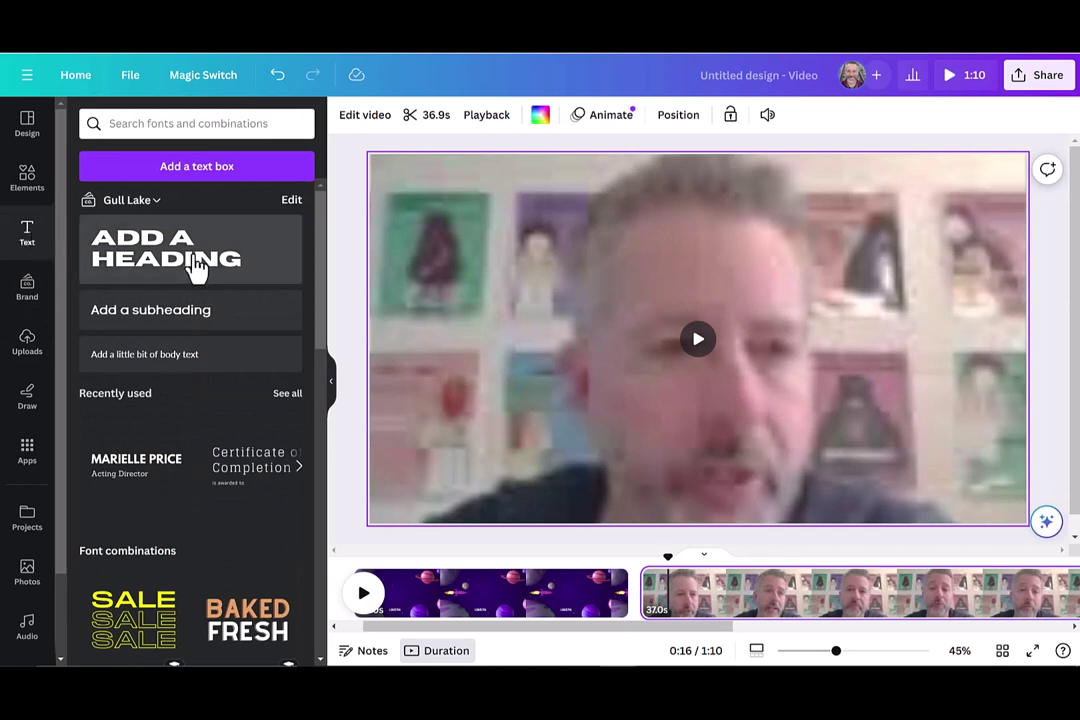
pyautogui.moveTo(175, 265)
pyautogui.mouseDown()
pyautogui.moveTo(515, 280)
pyautogui.moveTo(550, 268)
pyautogui.mouseUp()
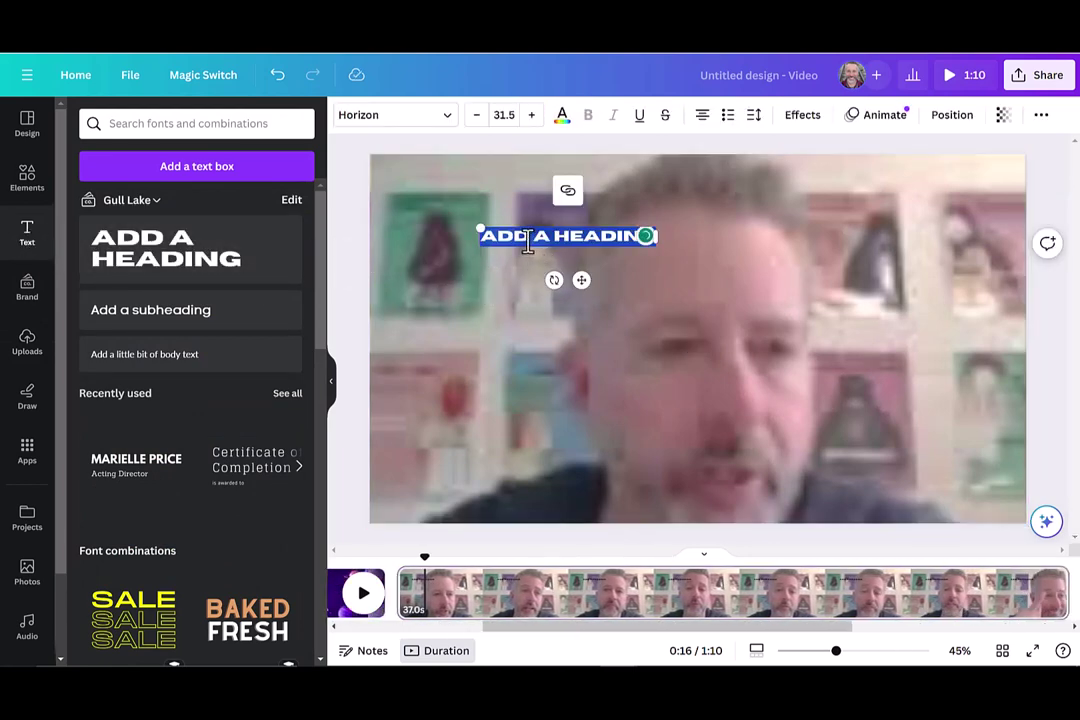
pyautogui.write('EDIT')
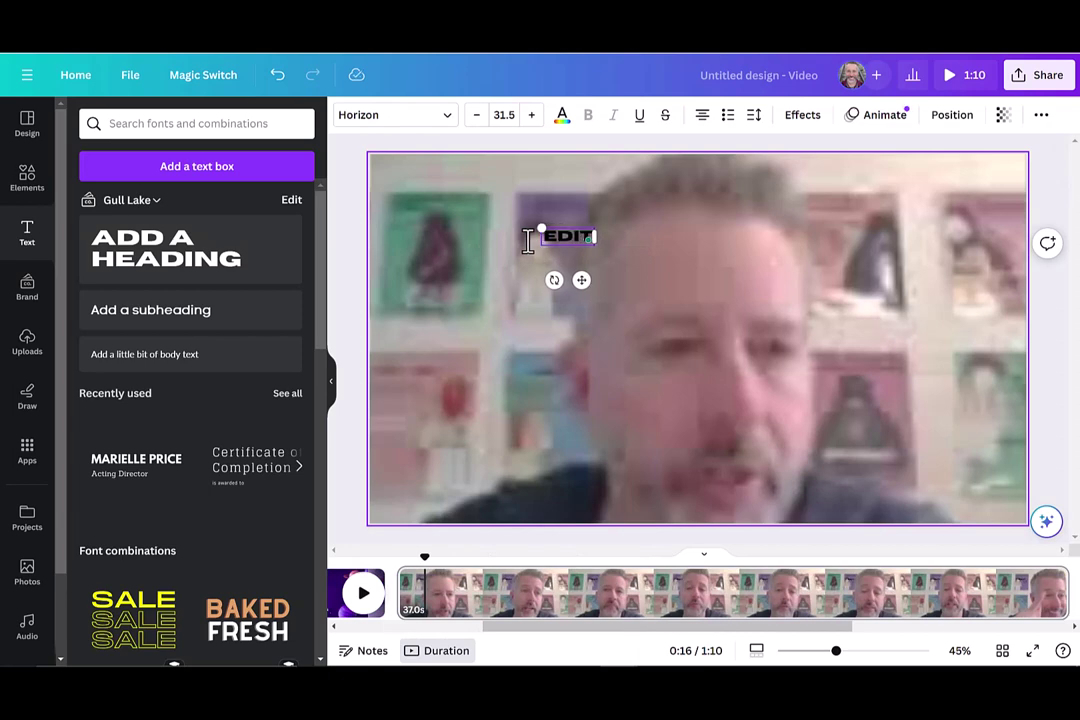
pyautogui.write(' TEXT')
pyautogui.moveTo(514, 229); pyautogui.dragTo(400, 165)
# Make the whole EDIT TEXT heading white
pyautogui.click(562, 117)
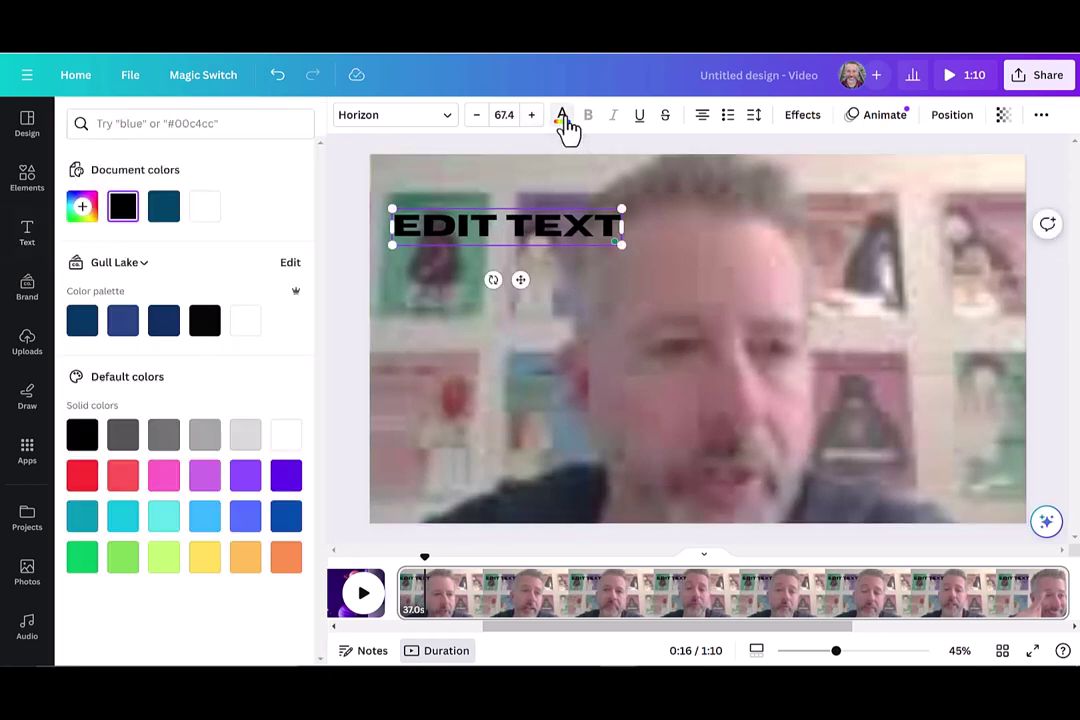
pyautogui.click(246, 326)
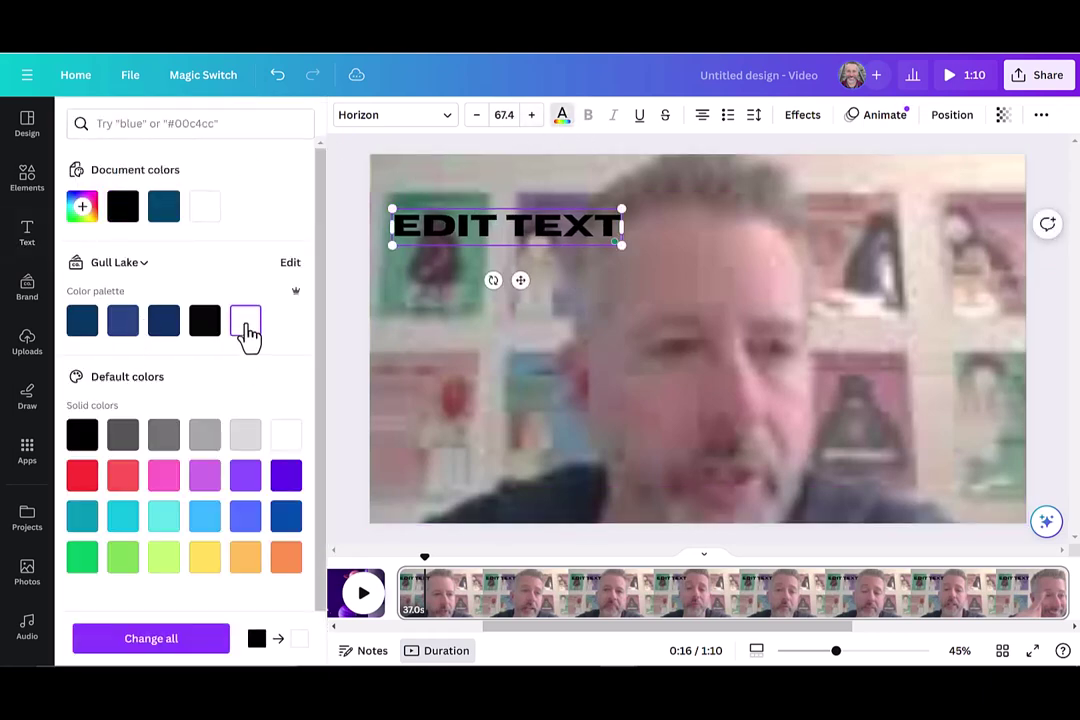
pyautogui.click(493, 290)
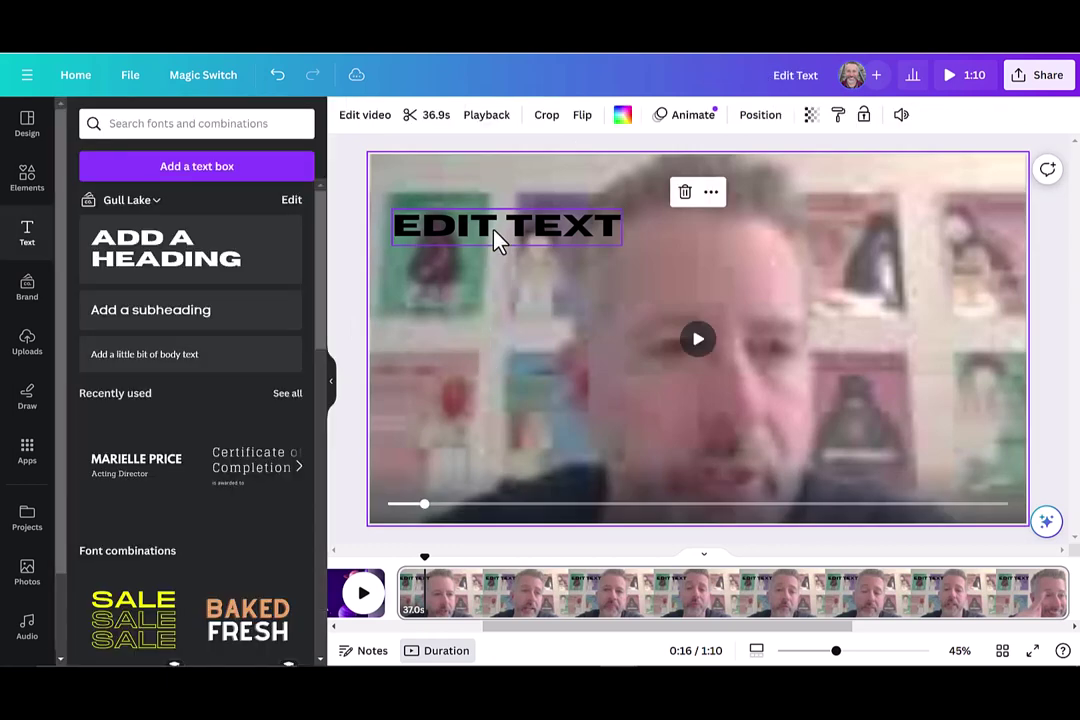
pyautogui.doubleClick(495, 230)
pyautogui.click(562, 117)
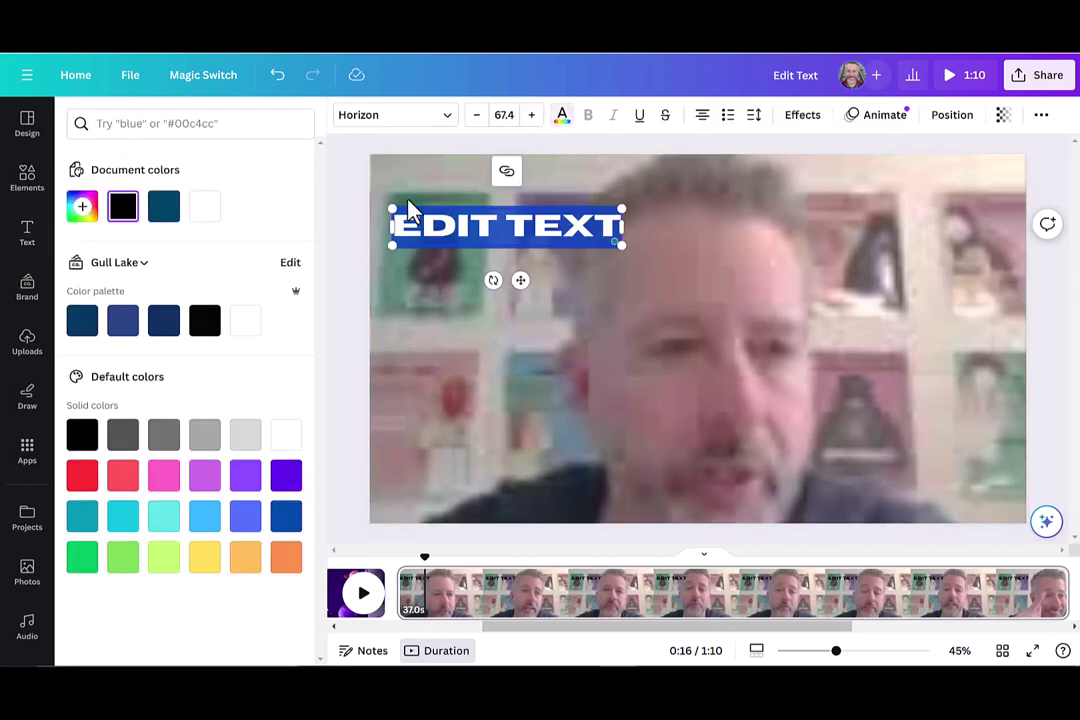
pyautogui.click(244, 325)
pyautogui.click(509, 371)
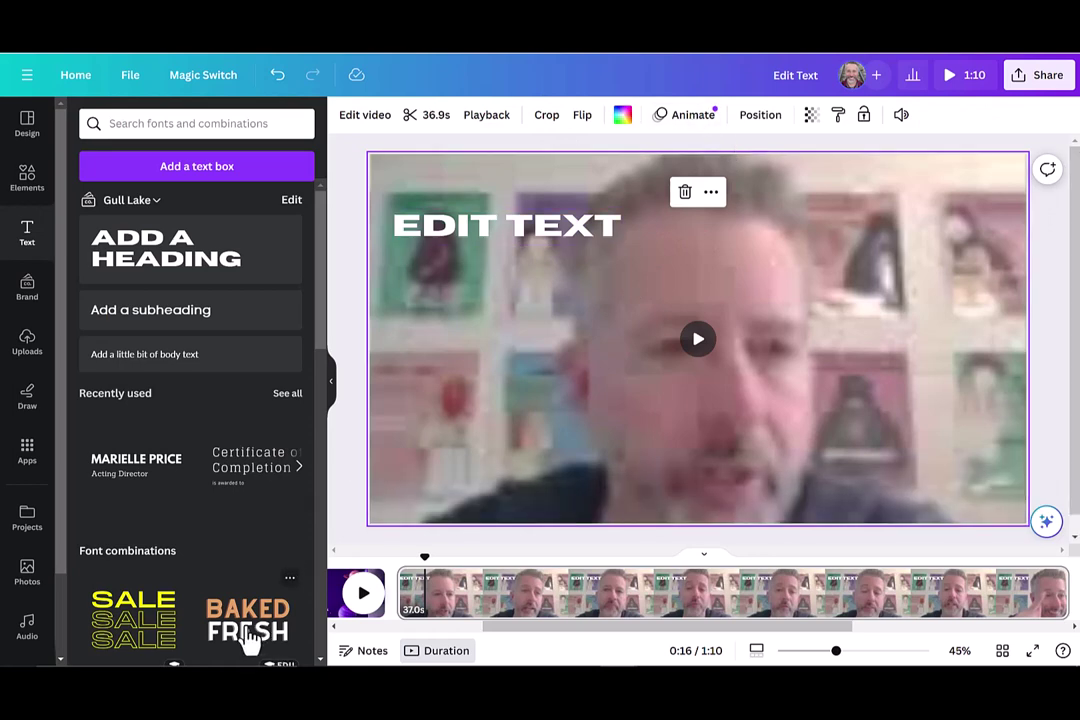
# Add the yellow stacked SALE font combination, shrink it, and place it top-right of the clip
pyautogui.moveTo(140, 630); pyautogui.dragTo(735, 255)
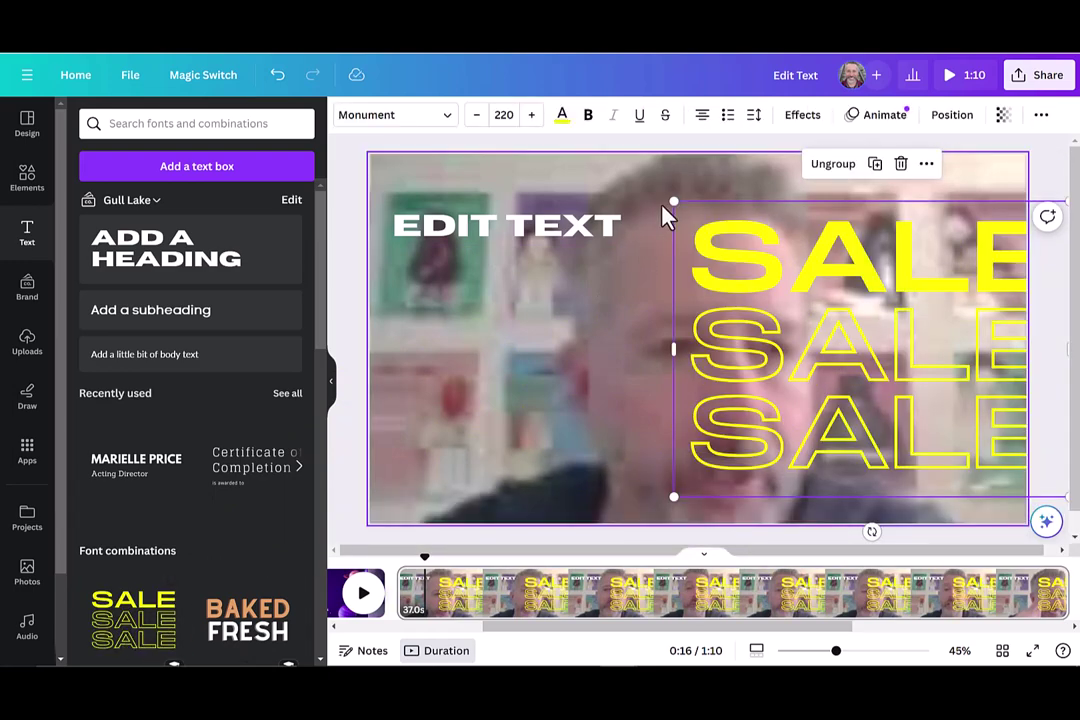
pyautogui.moveTo(676, 204); pyautogui.dragTo(920, 396)
pyautogui.moveTo(985, 440)
pyautogui.mouseDown()
pyautogui.moveTo(639, 429)
pyautogui.moveTo(482, 397)
pyautogui.mouseUp()
pyautogui.moveTo(424, 557); pyautogui.dragTo(801, 560)
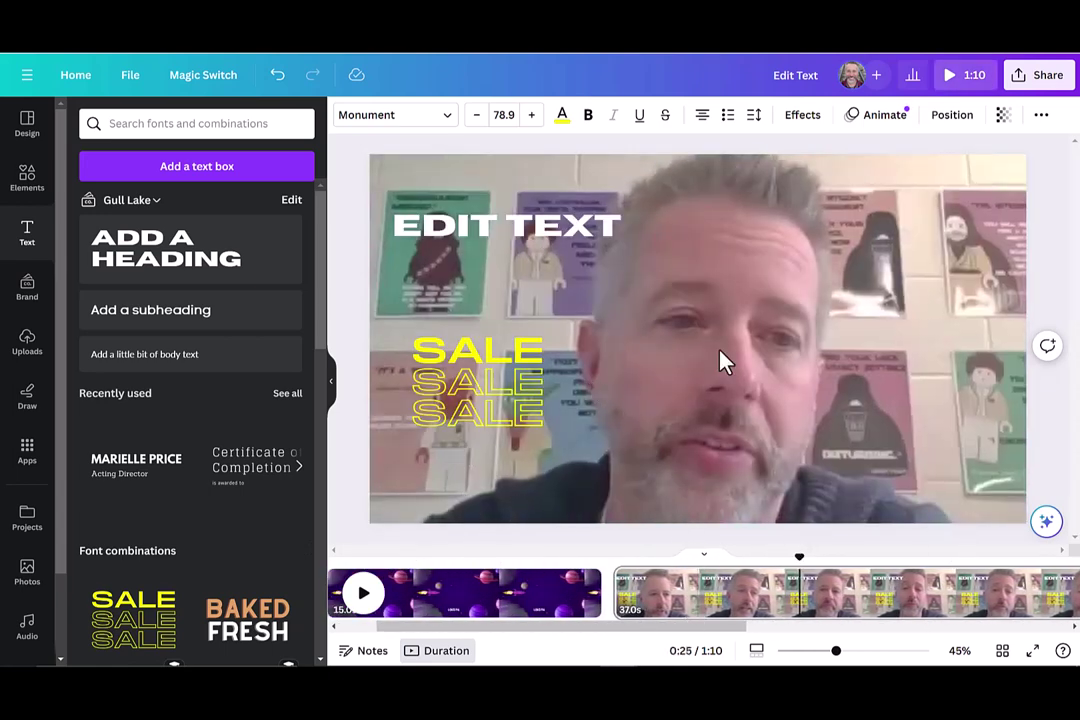
pyautogui.moveTo(447, 385)
pyautogui.mouseDown()
pyautogui.moveTo(557, 434)
pyautogui.moveTo(868, 272)
pyautogui.moveTo(888, 238)
pyautogui.mouseUp()
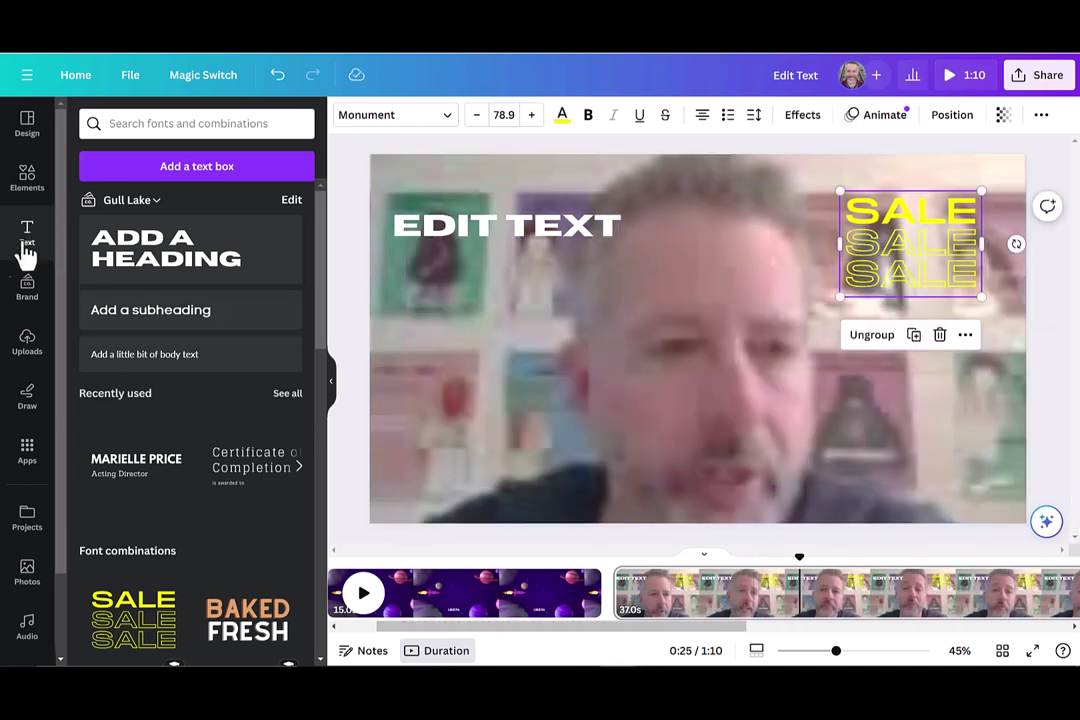
# Search stock photos for 'star' and place the gold star on the video
pyautogui.click(30, 578)
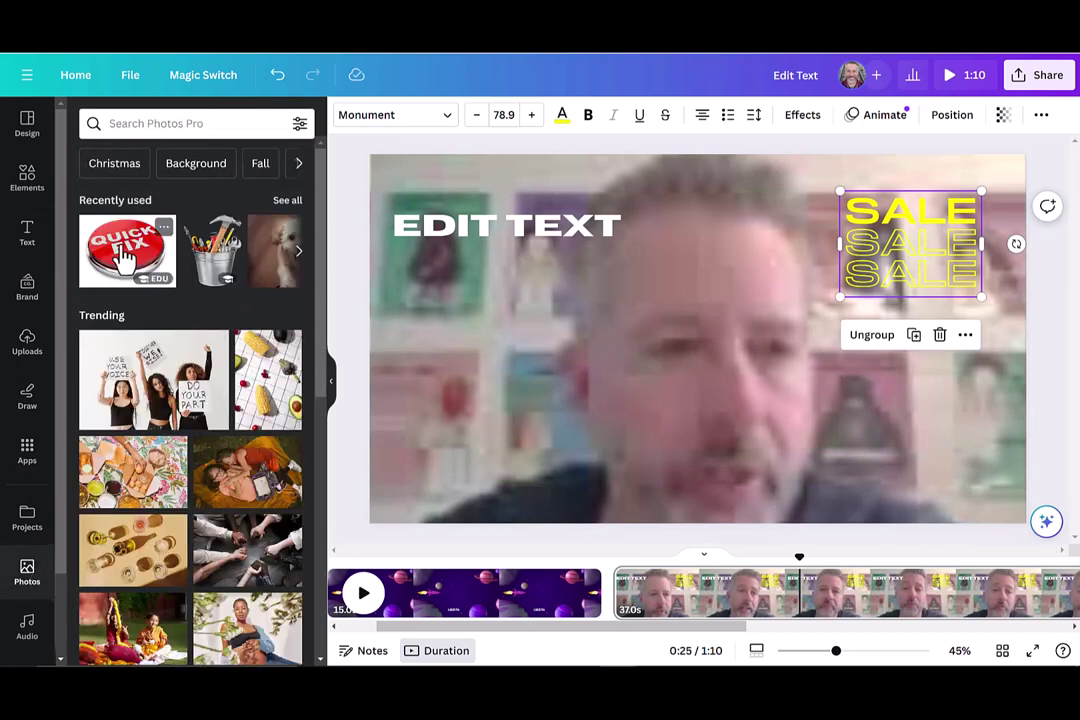
pyautogui.click(181, 125)
pyautogui.write('star')
pyautogui.press('Return')
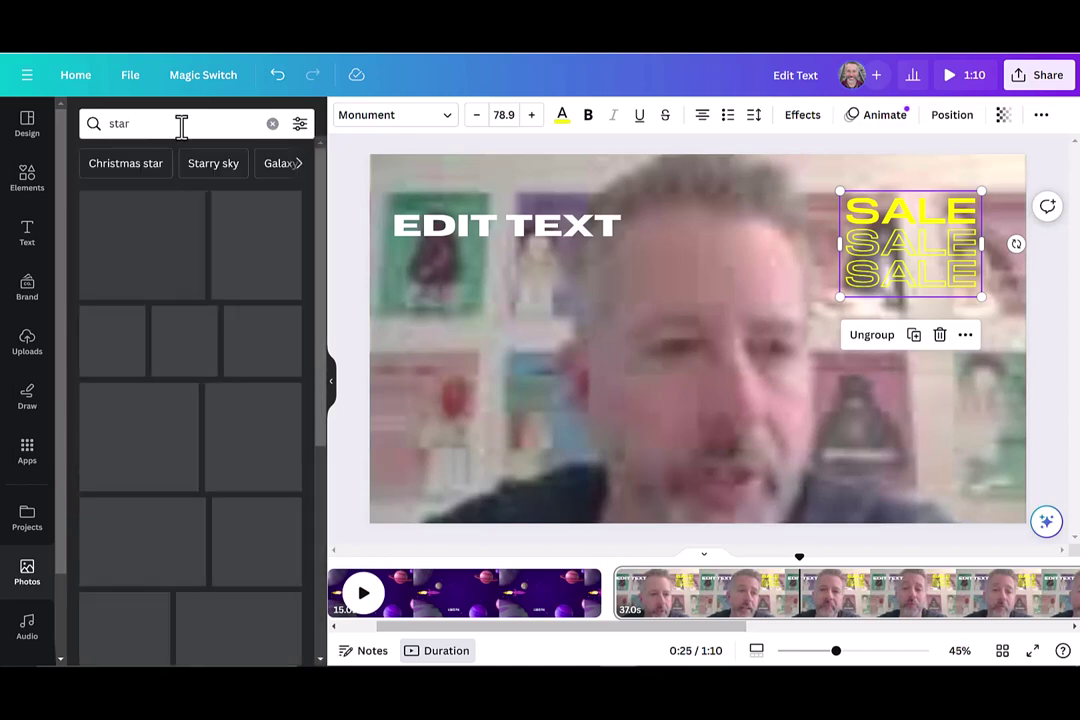
pyautogui.scroll(-2, 186, 450)
pyautogui.scroll(-3, 186, 470)
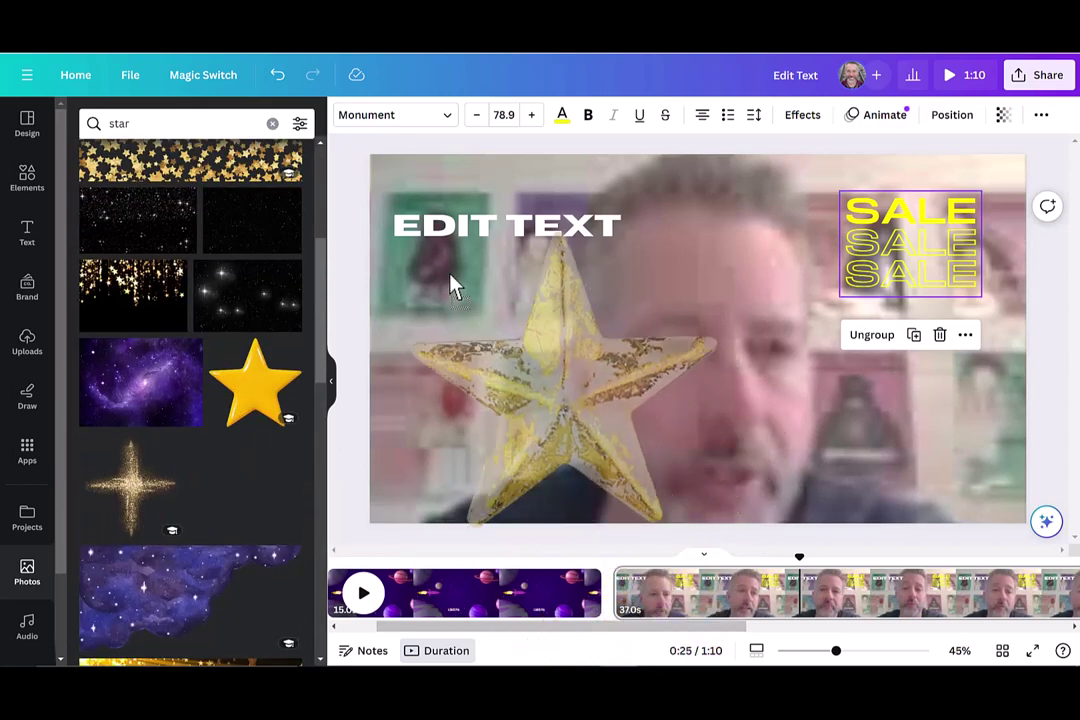
pyautogui.moveTo(306, 488); pyautogui.dragTo(475, 243)
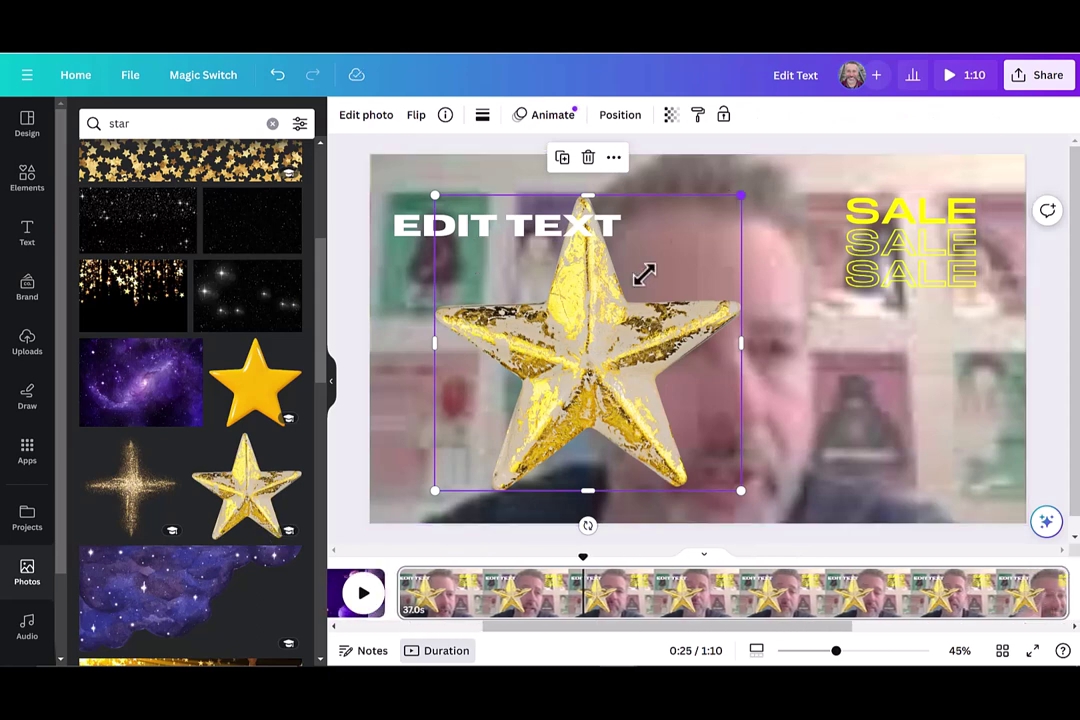
# Shrink the gold star to about a third and move it left, below the heading
pyautogui.moveTo(644, 274); pyautogui.dragTo(526, 390)
pyautogui.moveTo(477, 465); pyautogui.dragTo(465, 390)
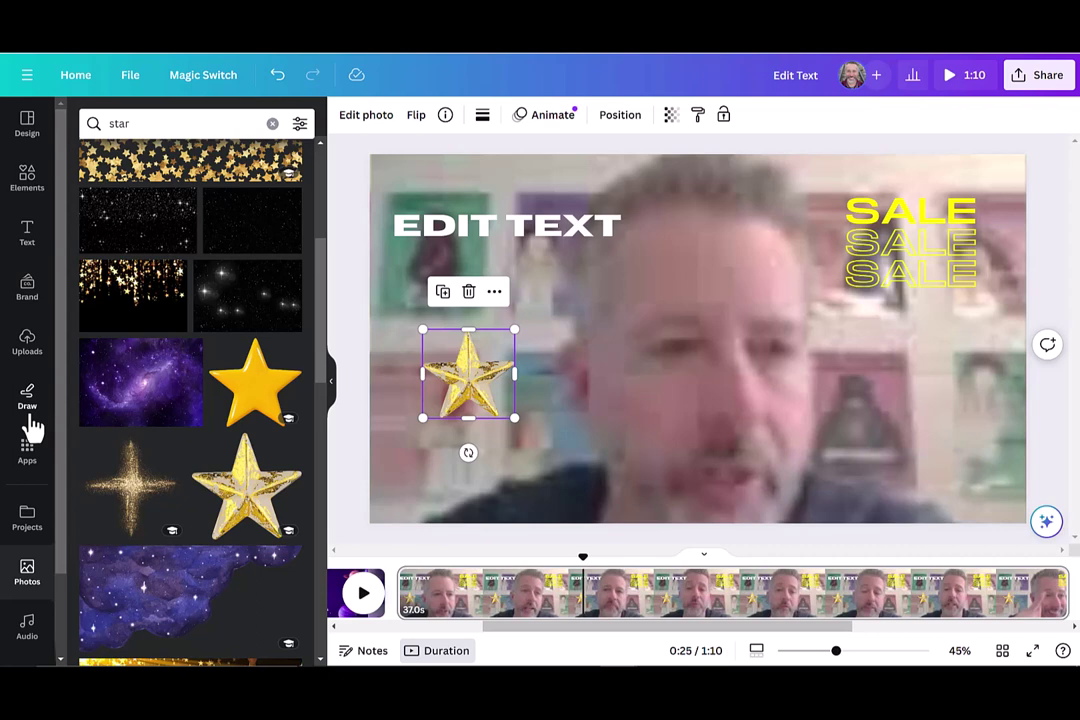
pyautogui.moveTo(577, 643); pyautogui.dragTo(960, 639)
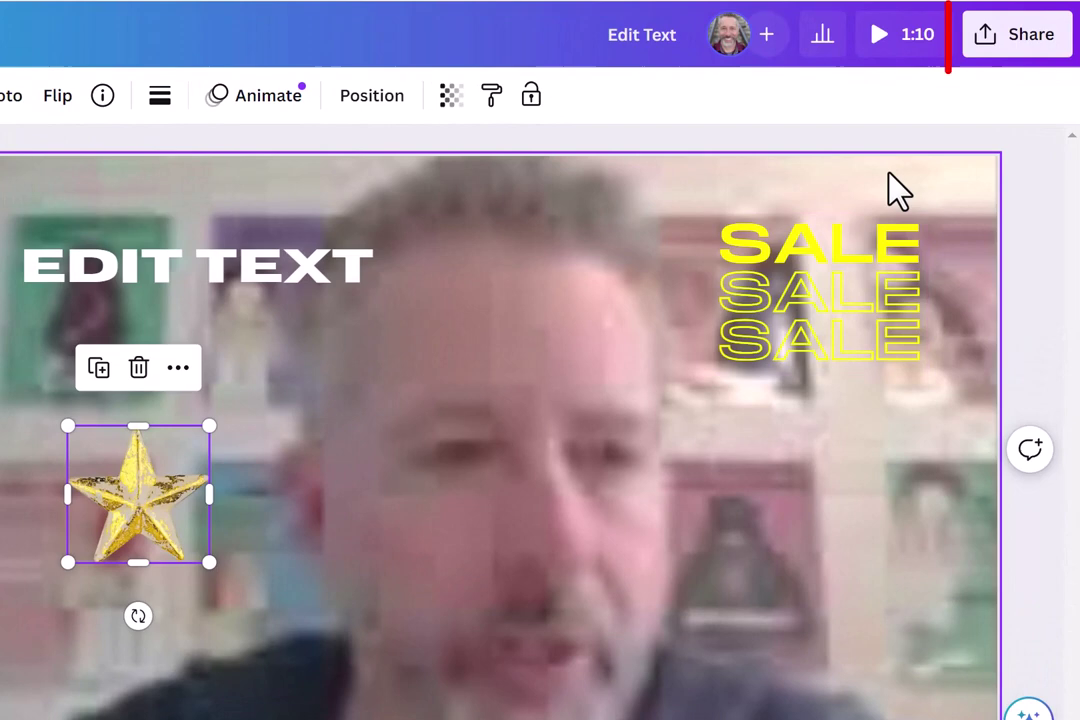
# Set the collaboration link to 'Anyone with the link' with 'Can view' access
pyautogui.click(1040, 45)
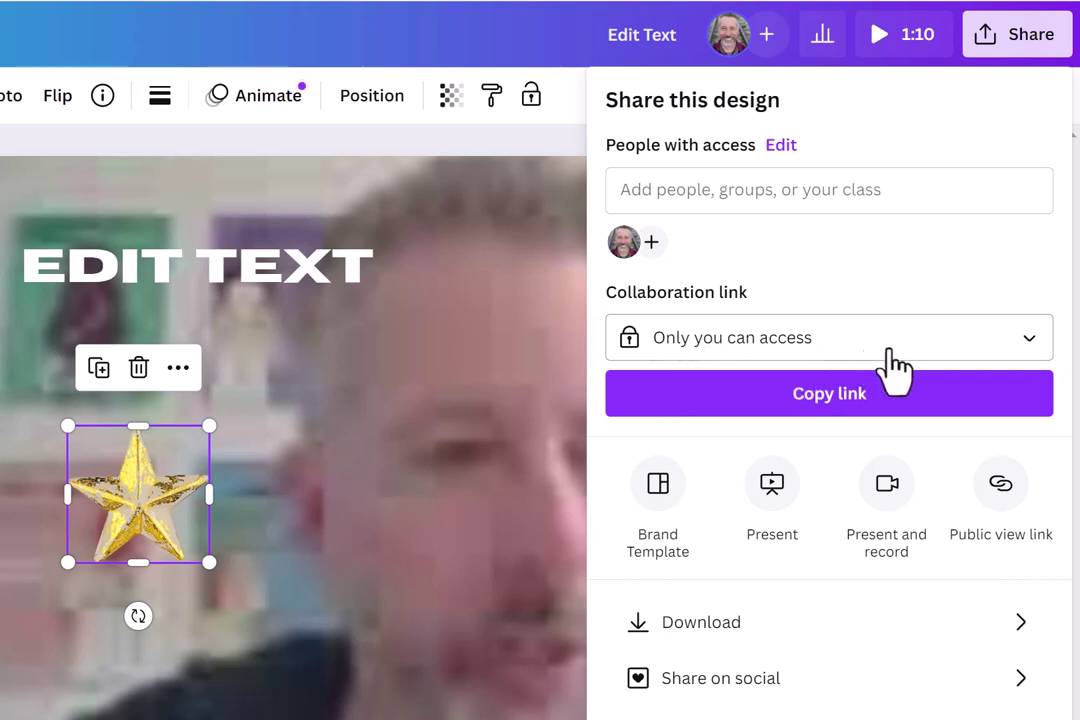
pyautogui.click(1032, 345)
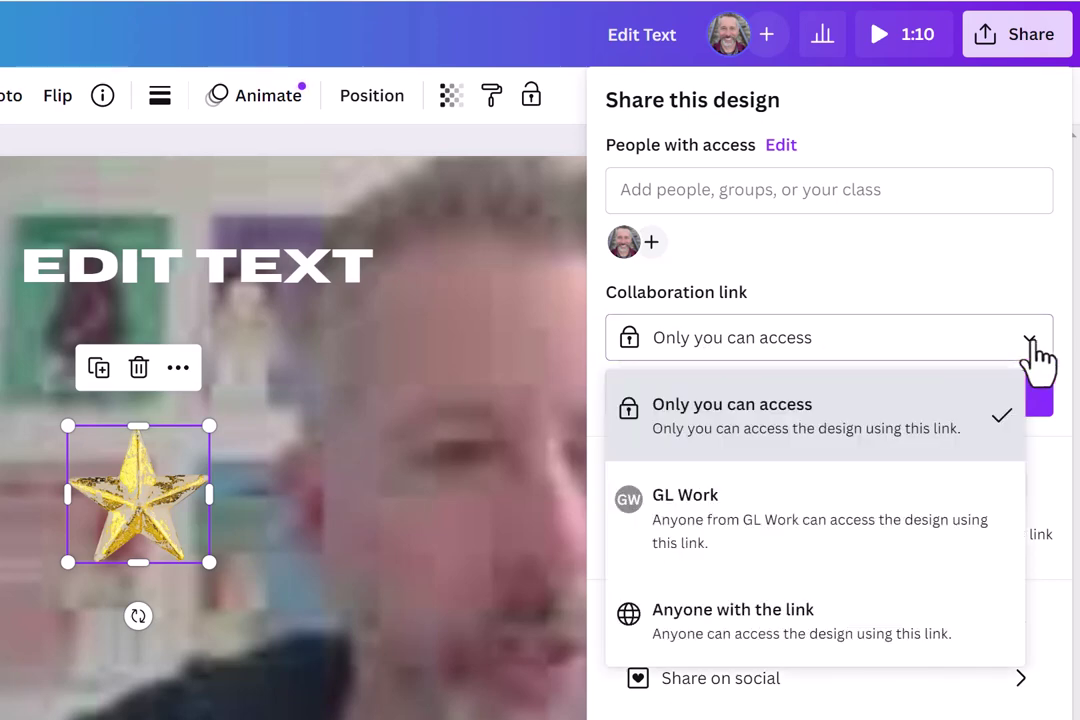
pyautogui.click(826, 638)
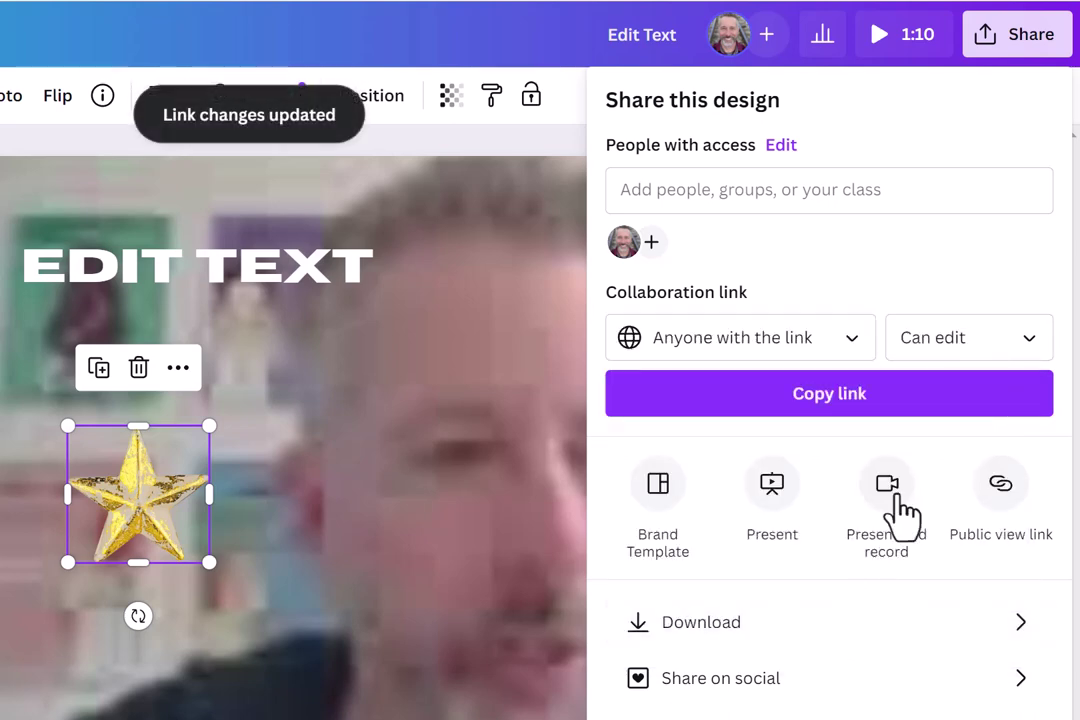
pyautogui.click(1030, 345)
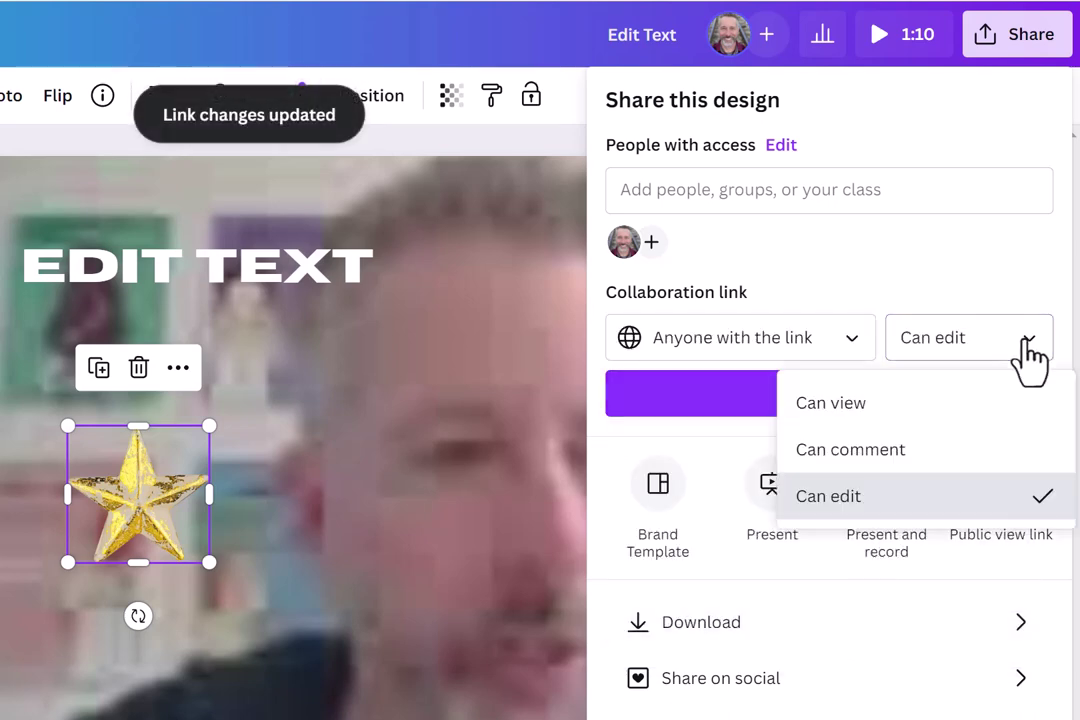
pyautogui.click(913, 408)
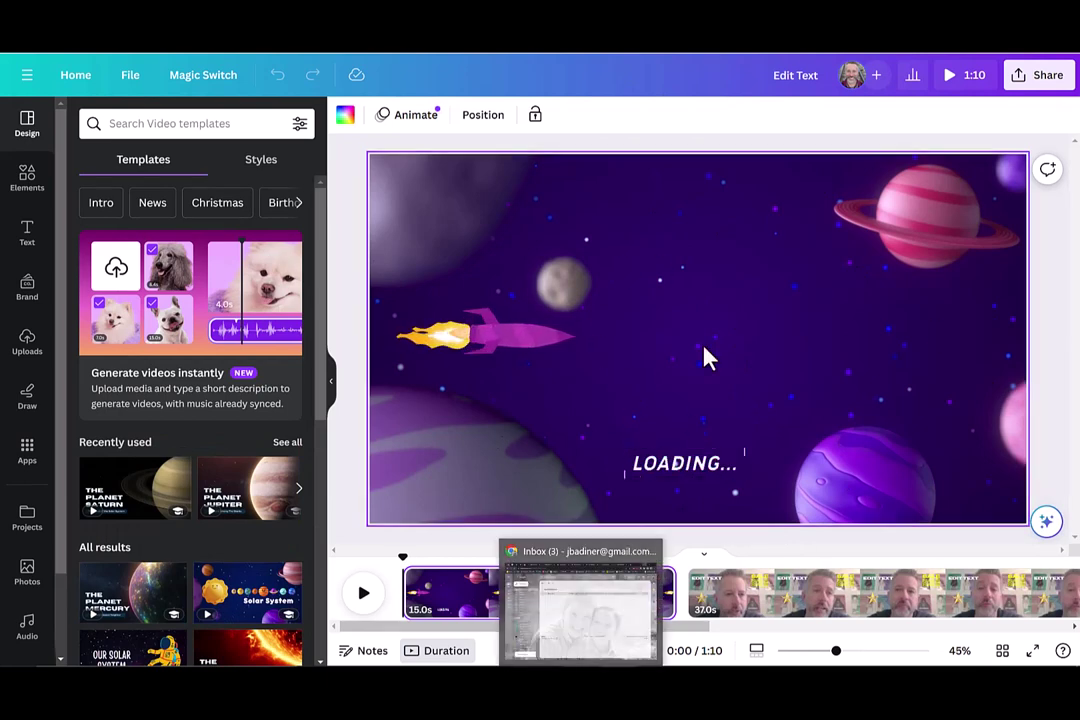
# Reopen the Share panel to confirm anyone with the link has view-only access
pyautogui.click(1027, 82)
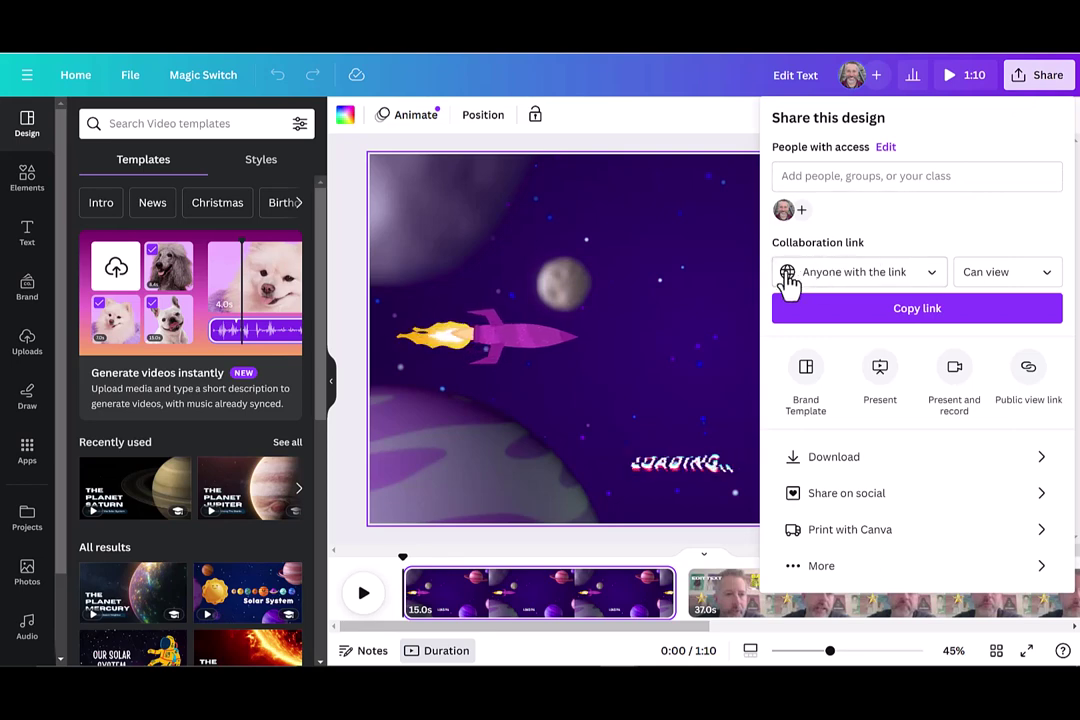